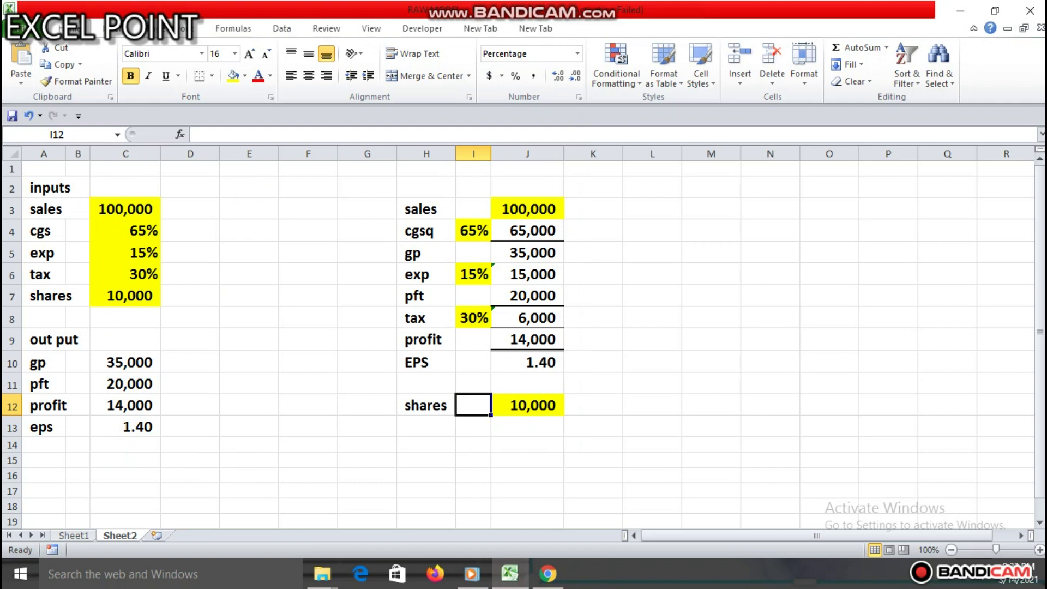
Enter the year headings 2020 in J2 and 2021 in K2 above the profit statement columns.
{"action": "left_click", "coordinate": [527, 187]}
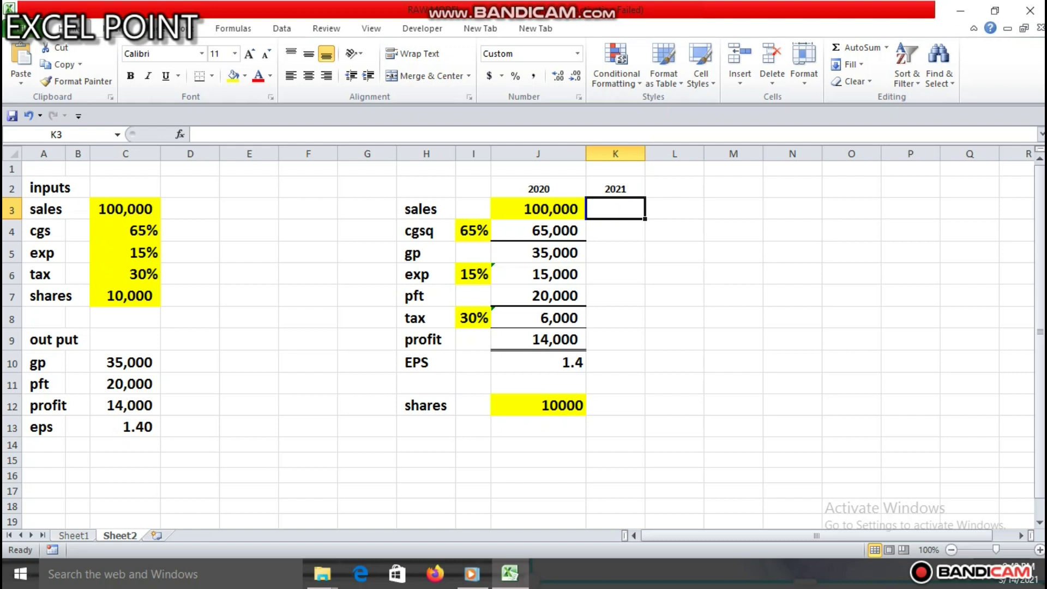
{"action": "left_click", "coordinate": [538, 209]}
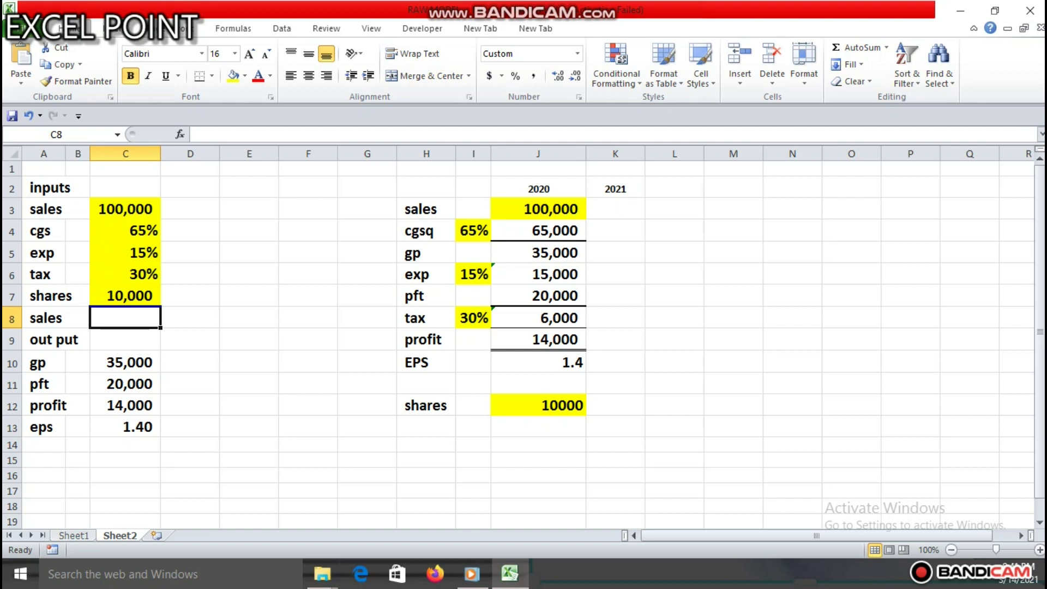
Label A8 as sales and copy the 15% input from C5 into C8.
{"action": "left_click", "coordinate": [125, 253]}
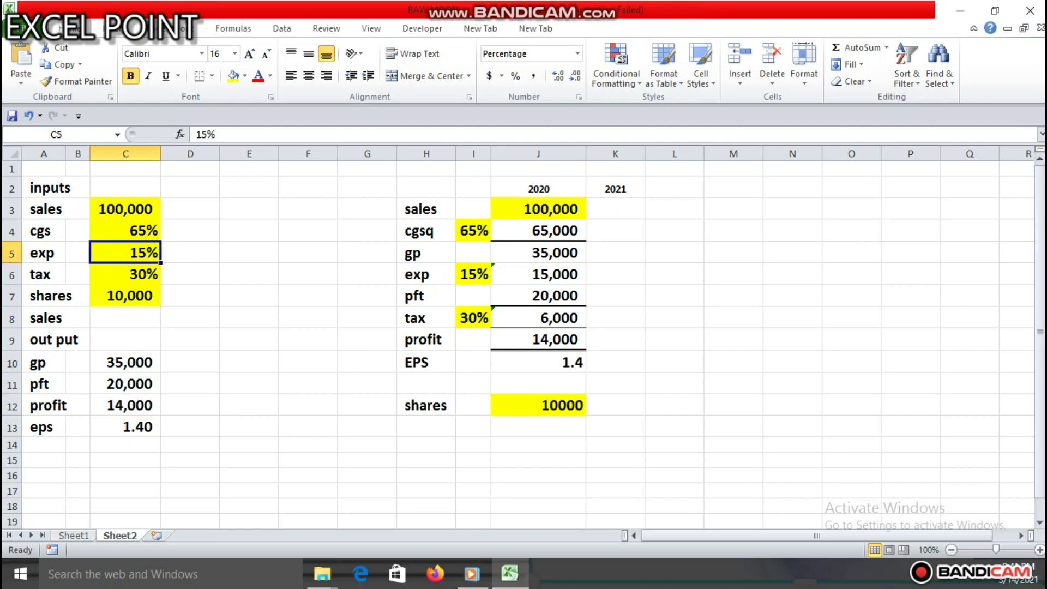
{"action": "key", "text": "ctrl+c"}
{"action": "left_click", "coordinate": [126, 318]}
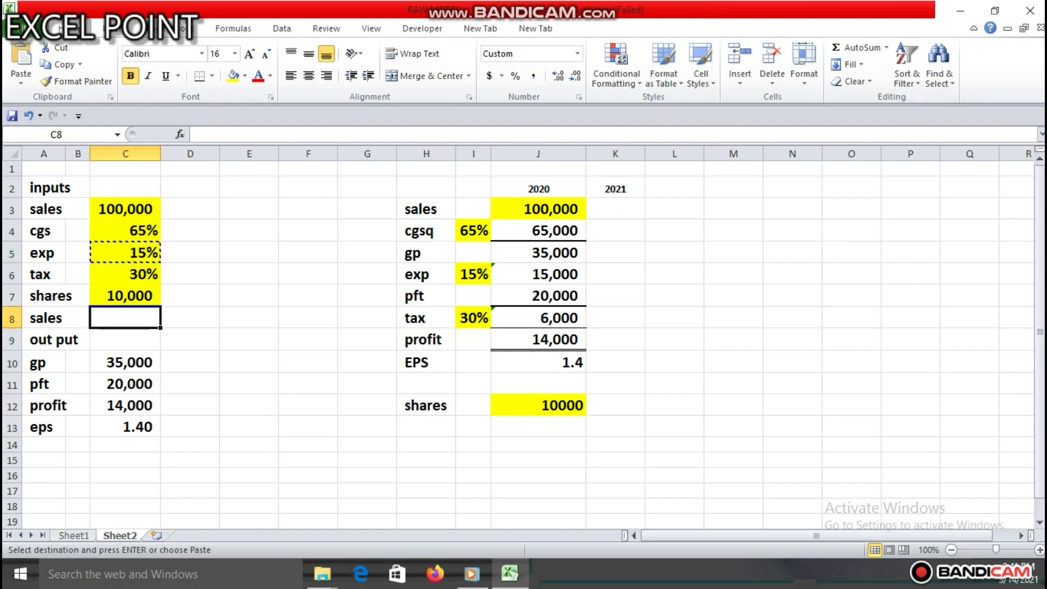
{"action": "key", "text": "ctrl+v"}
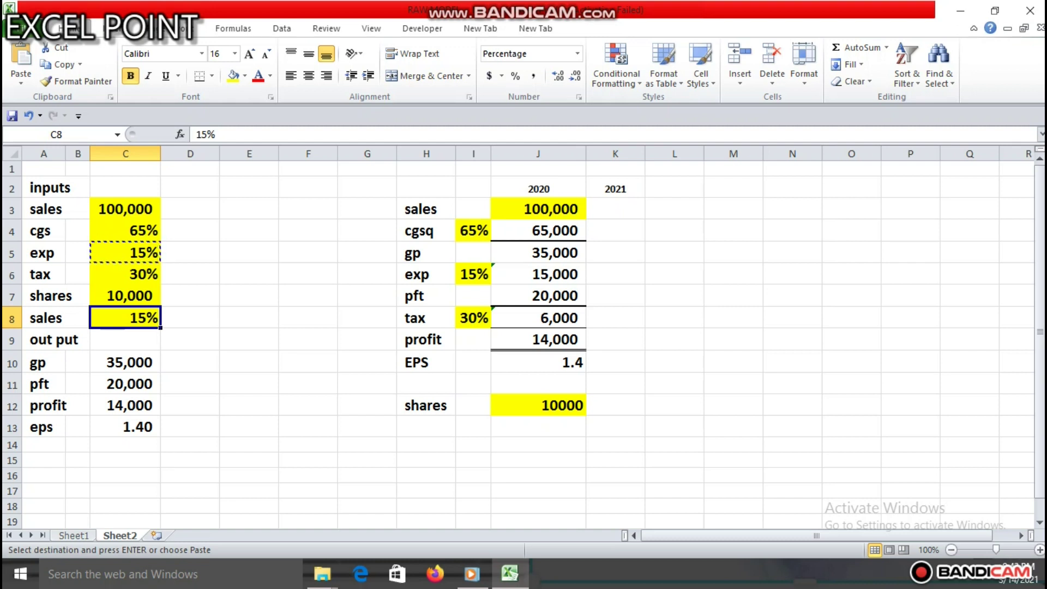
{"action": "left_click", "coordinate": [308, 318]}
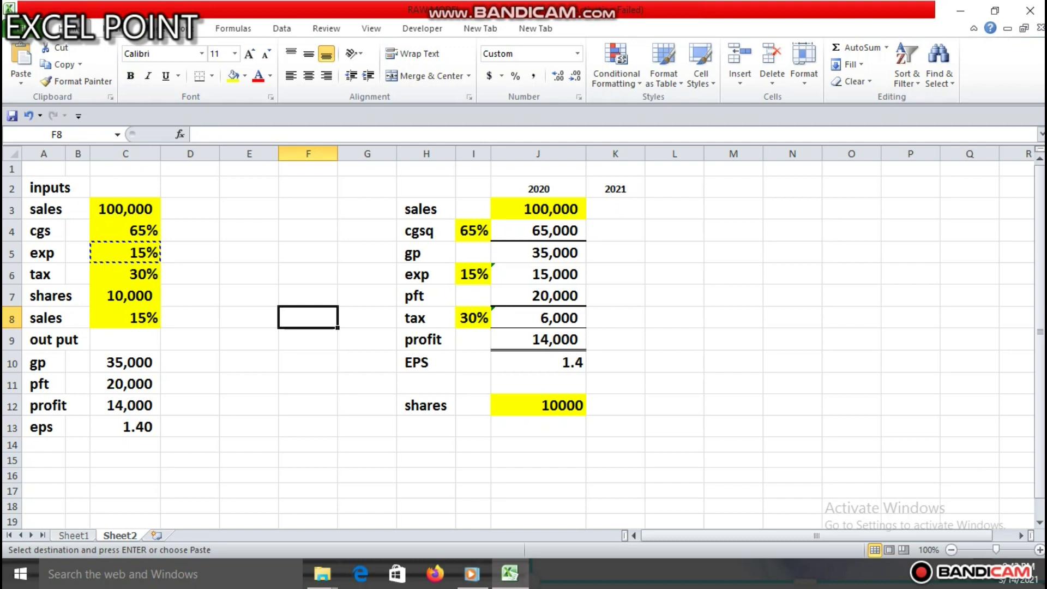
{"action": "key", "text": "Down"}
{"action": "key", "text": "Down"}
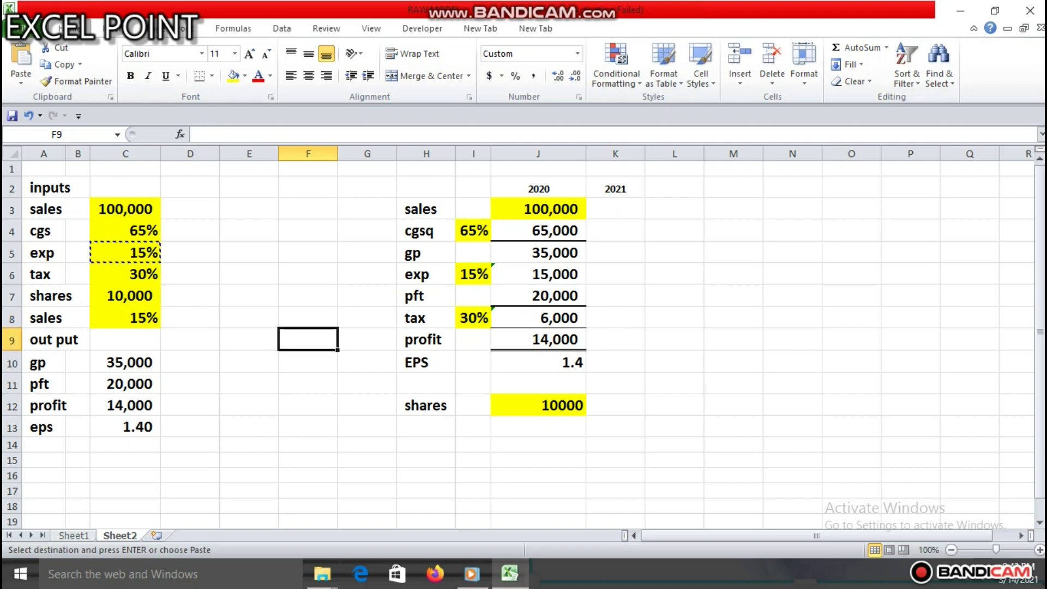
{"action": "key", "text": "BackSpace"}
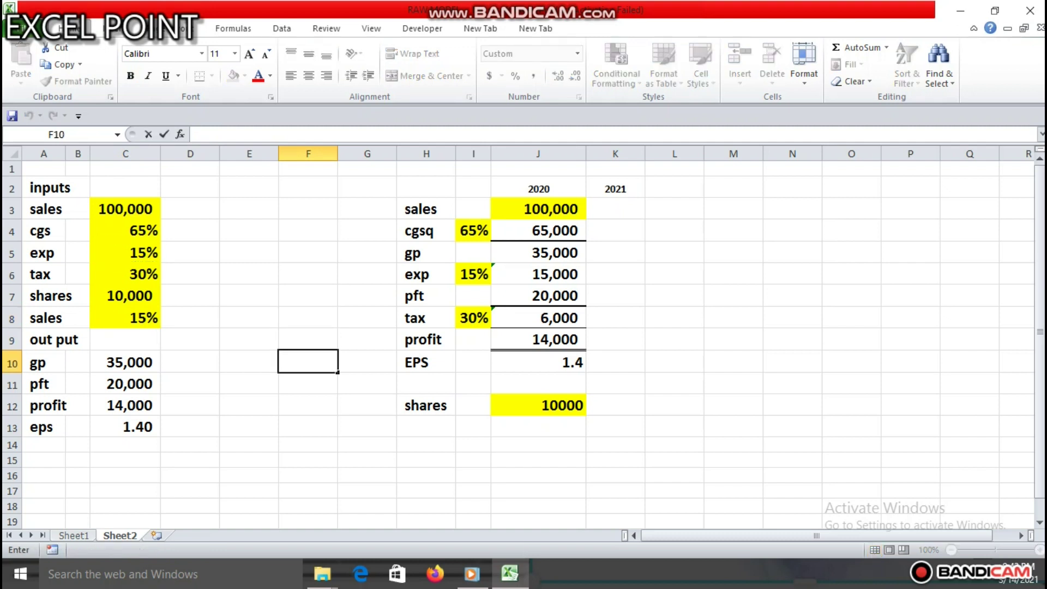
{"action": "left_click", "coordinate": [249, 405]}
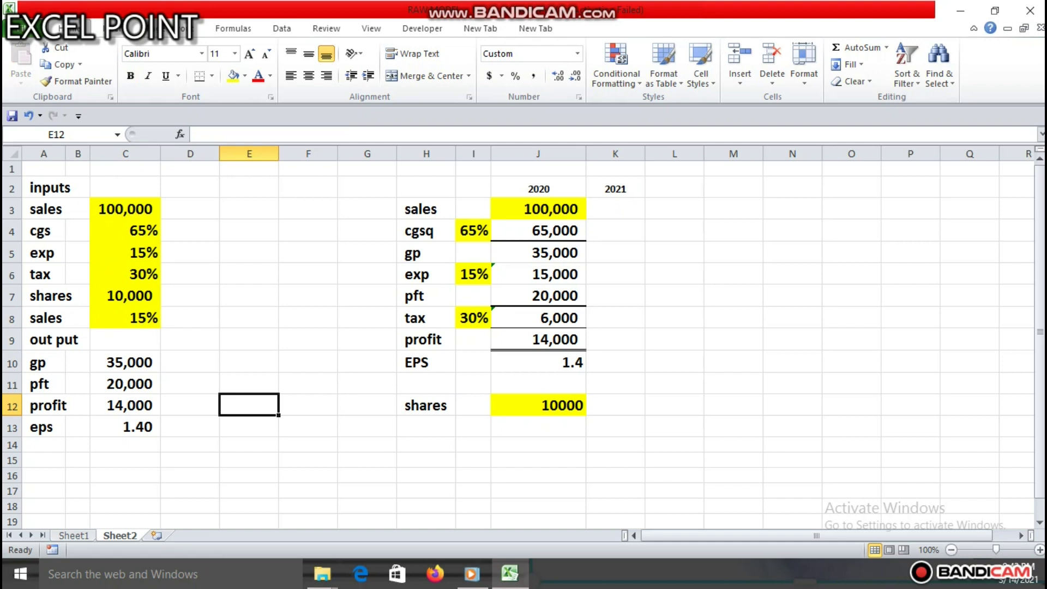
{"action": "left_click", "coordinate": [125, 318]}
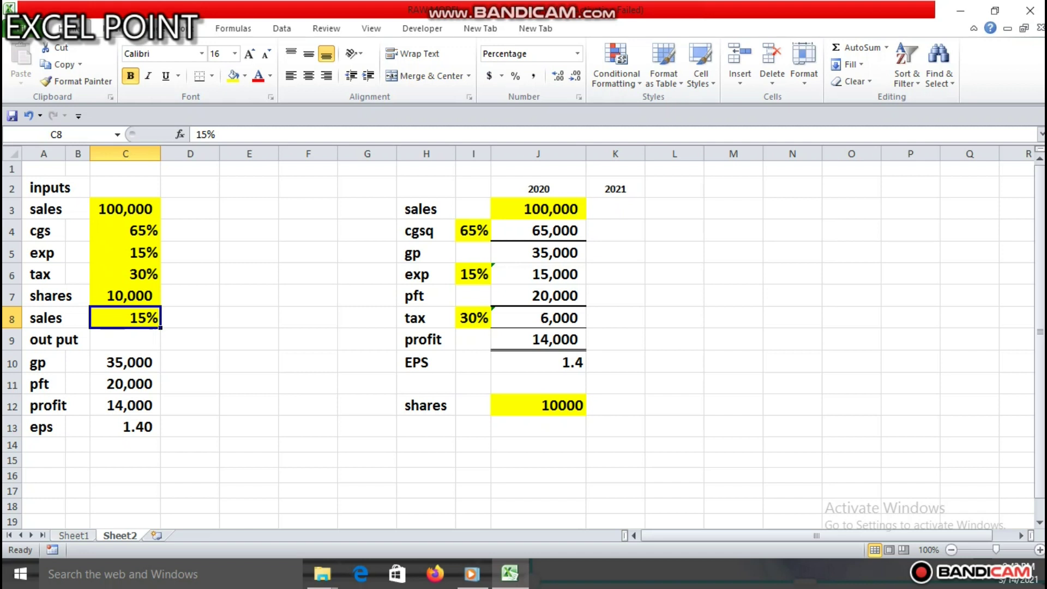
Try calculating 2021 sales in K3 with =J3+(1+C8), and clear the formula.
{"action": "left_click", "coordinate": [615, 209]}
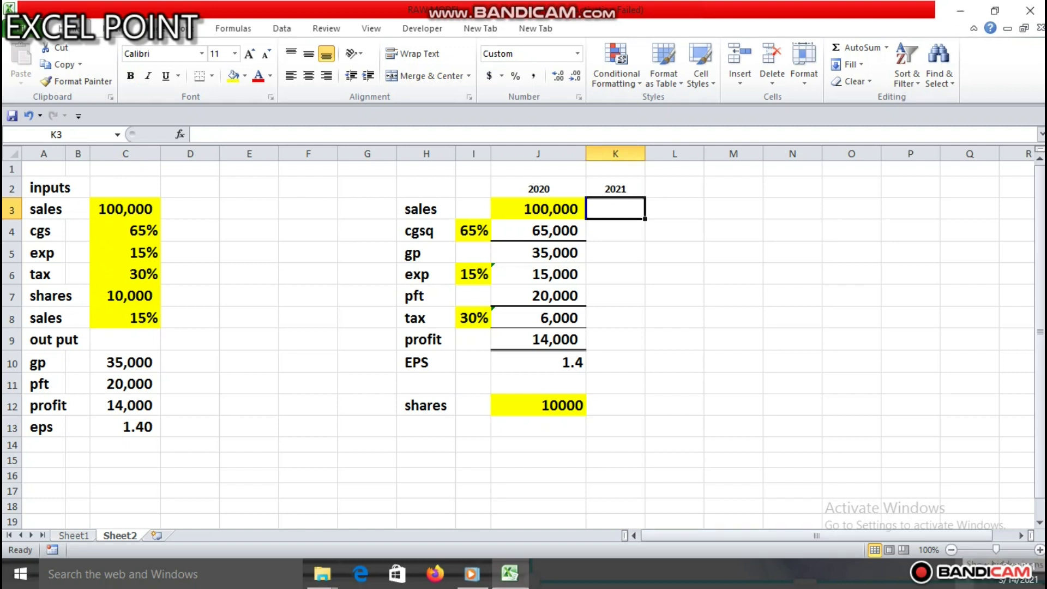
{"action": "left_click", "coordinate": [964, 574]}
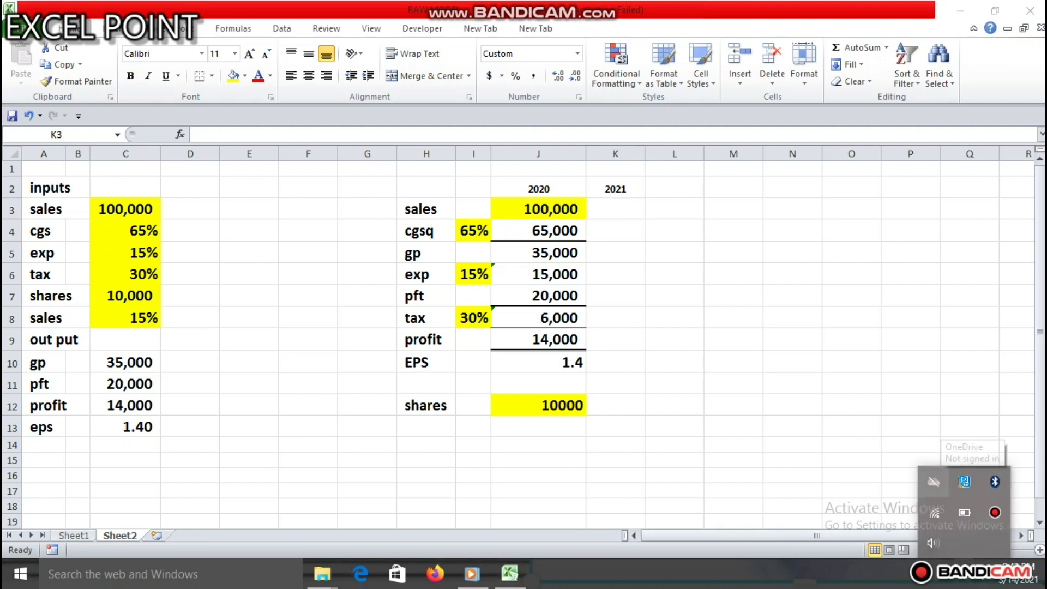
{"action": "left_click", "coordinate": [615, 208]}
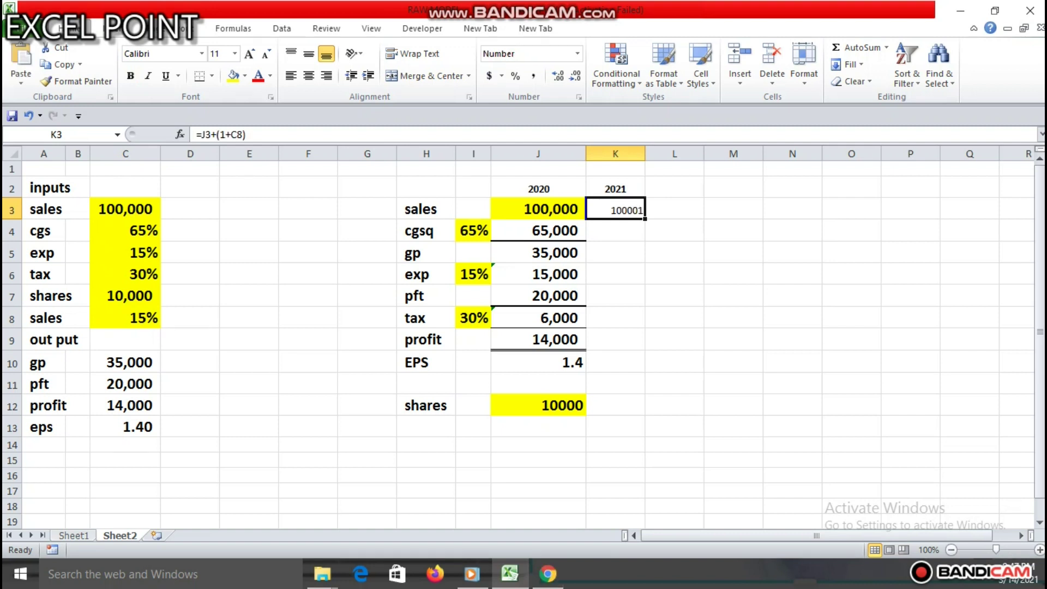
{"action": "key", "text": "BackSpace"}
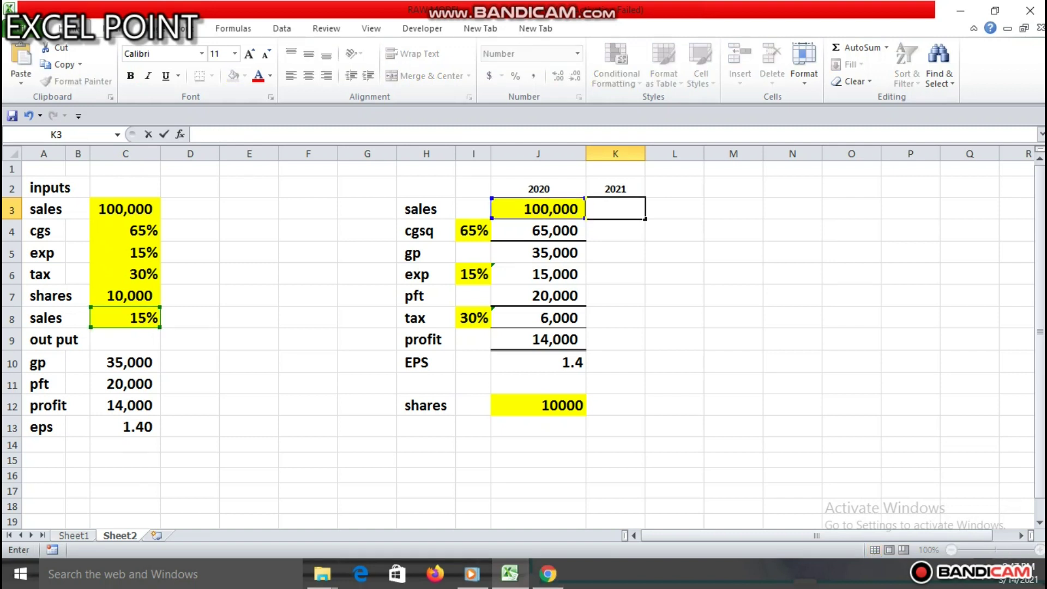
{"action": "left_click", "coordinate": [614, 273]}
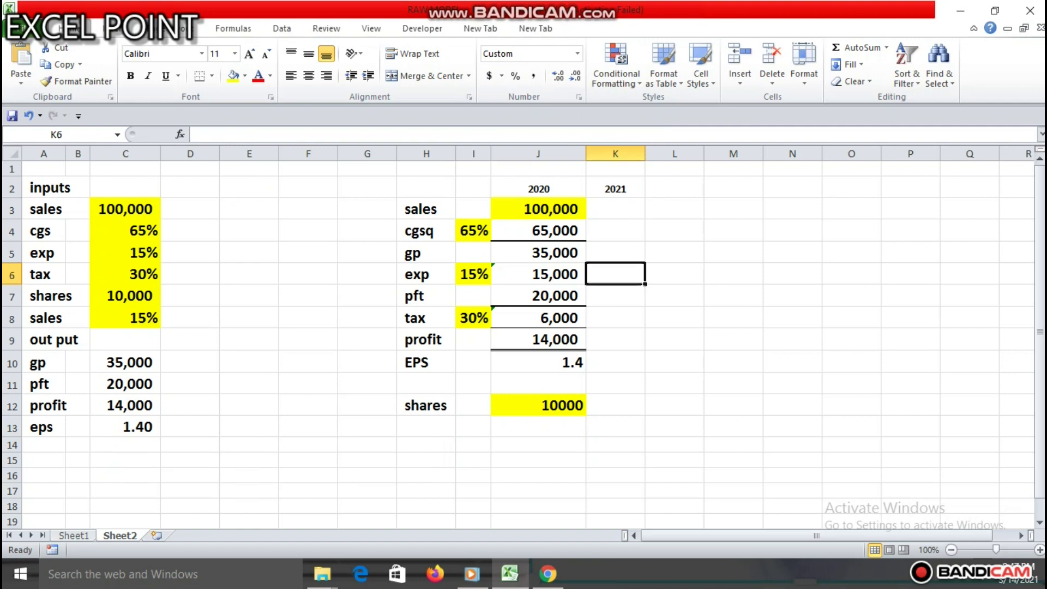
Anchor the rate column in the 2020 cost of goods sold formula in J4, making it =J3*$I4.
{"action": "left_click", "coordinate": [538, 209]}
{"action": "left_click", "coordinate": [539, 231]}
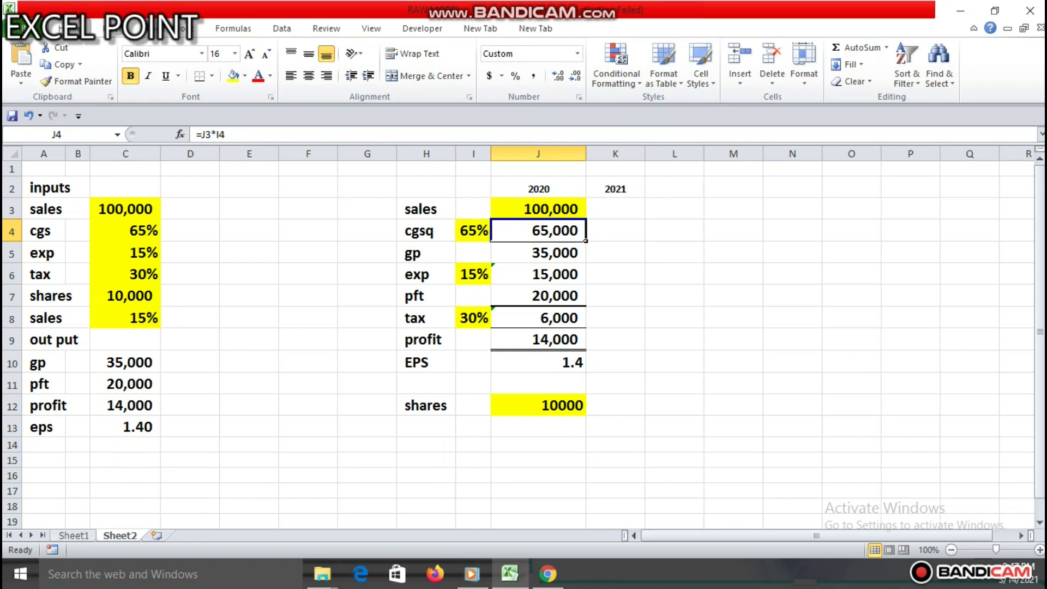
{"action": "key", "text": "F2"}
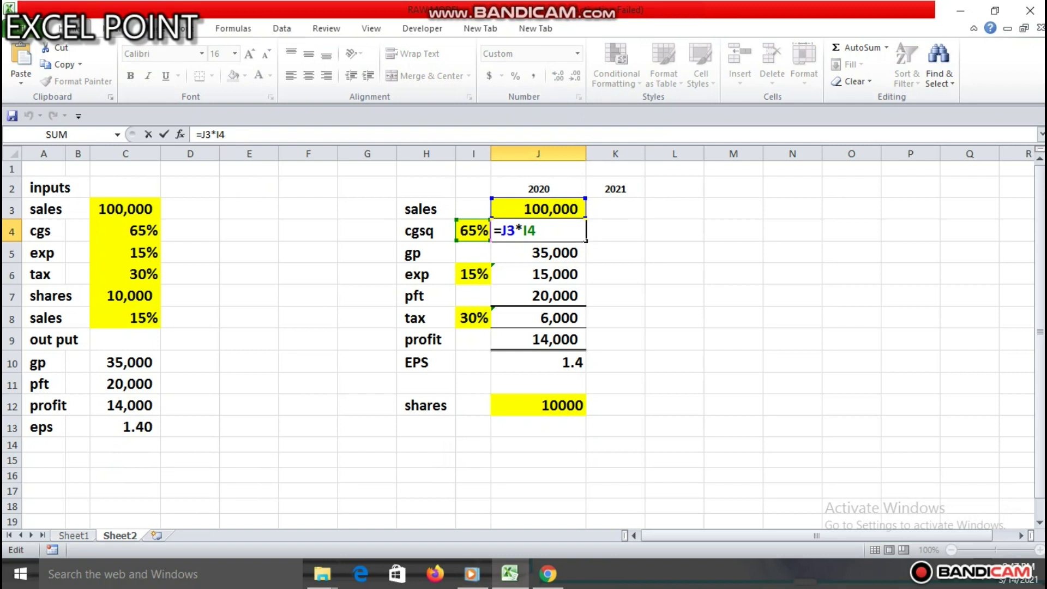
{"action": "left_click", "coordinate": [524, 230]}
{"action": "type", "text": "$"}
{"action": "key", "text": "Return"}
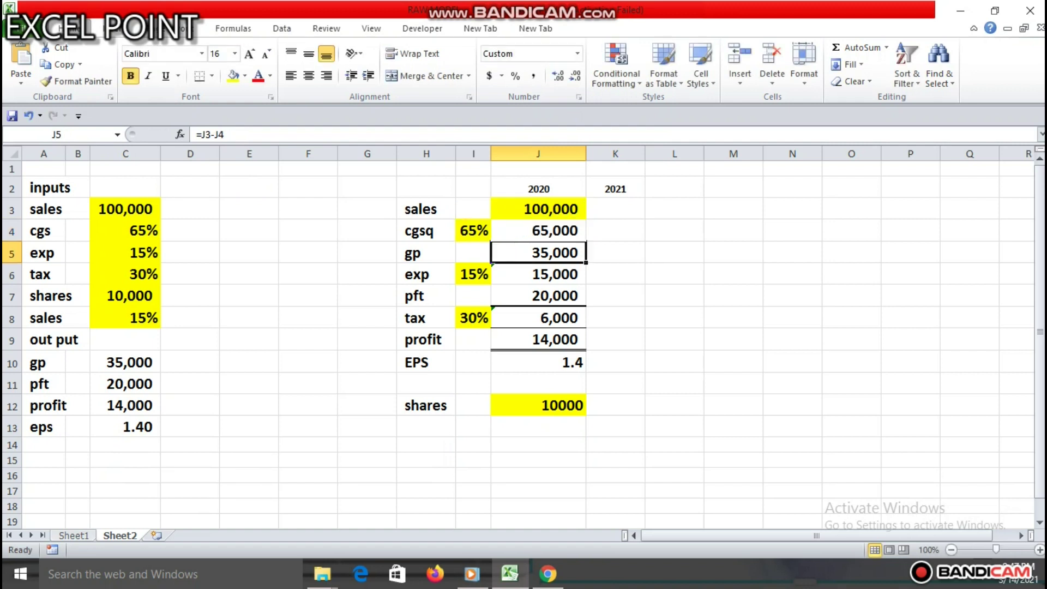
Anchor the sales column in the 2020 expense formula in J6, making it =I6*$J3.
{"action": "key", "text": "Down"}
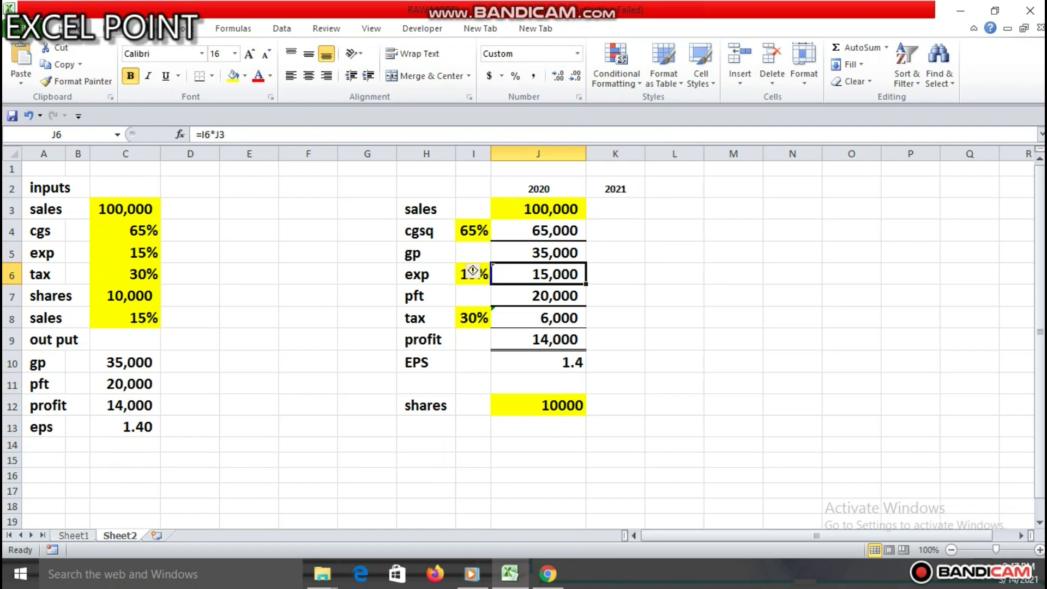
{"action": "key", "text": "F2"}
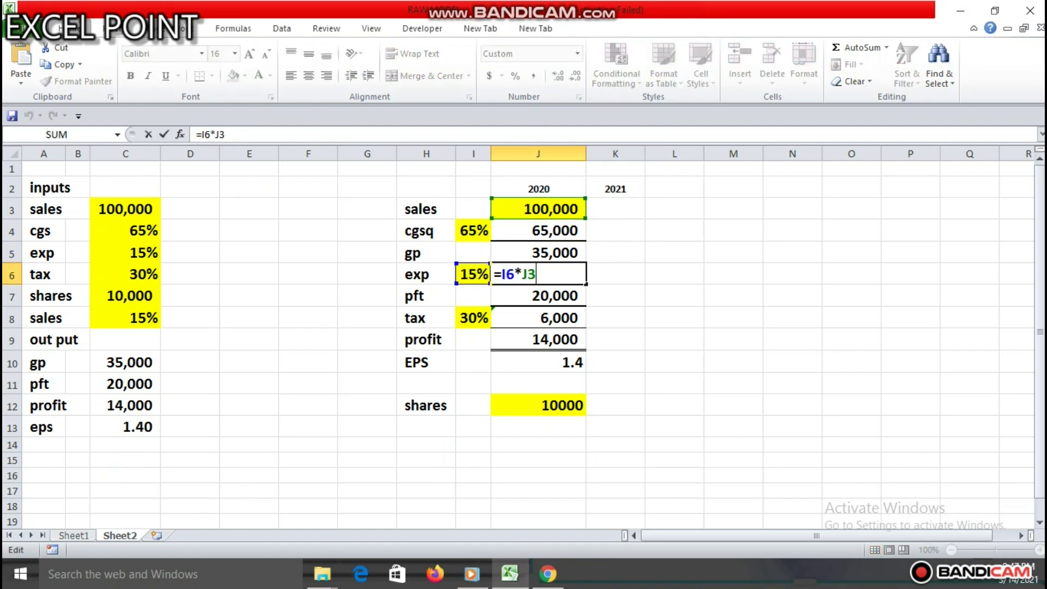
{"action": "key", "text": "Left"}
{"action": "key", "text": "Left"}
{"action": "type", "text": "$"}
{"action": "key", "text": "Return"}
Anchor the pft column in the 2020 tax formula in J8, making it =I8*$J7.
{"action": "key", "text": "Down"}
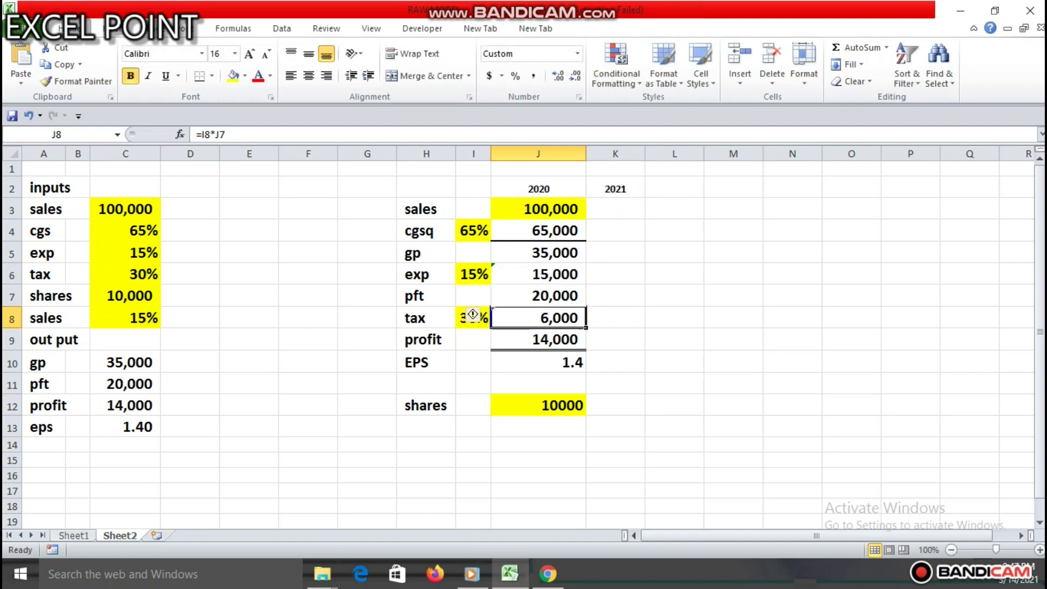
{"action": "key", "text": "F2"}
{"action": "key", "text": "Left"}
{"action": "key", "text": "Left"}
{"action": "type", "text": "$"}
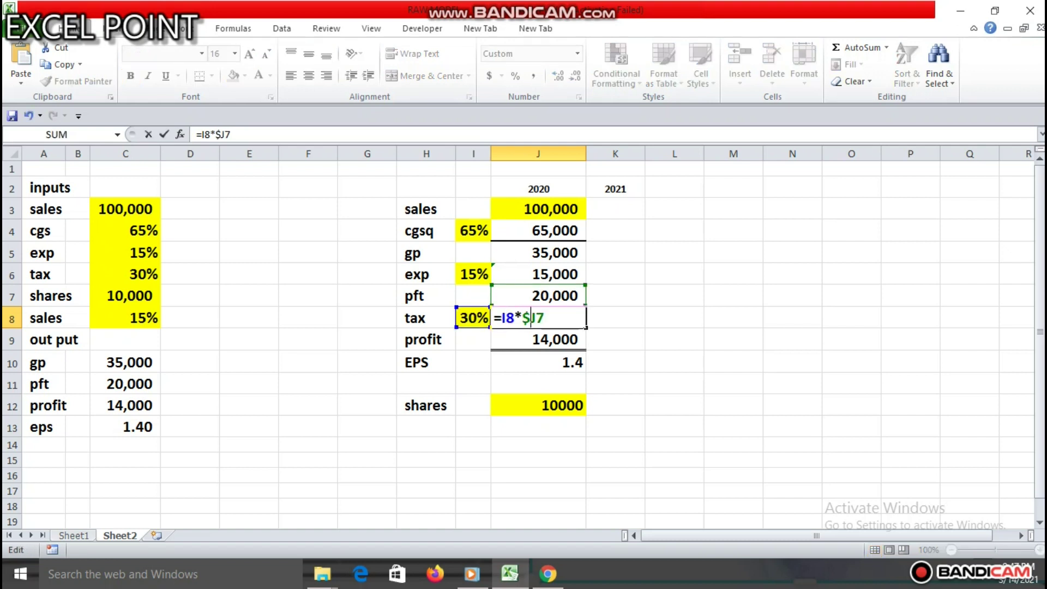
{"action": "key", "text": "Return"}
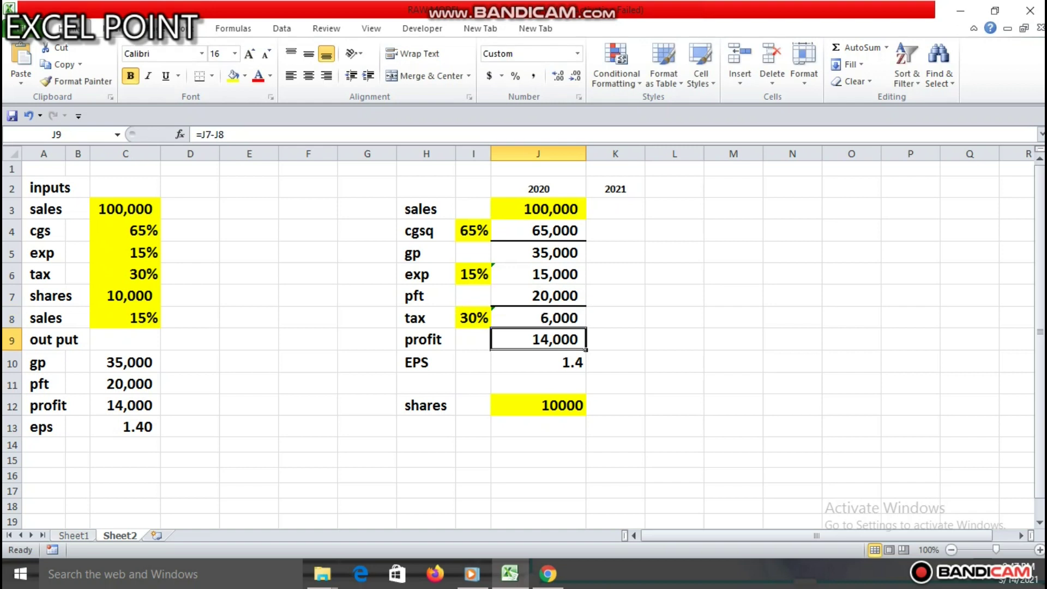
Anchor the shares column in the EPS formula in J10, making it =J9/$J12.
{"action": "key", "text": "Down"}
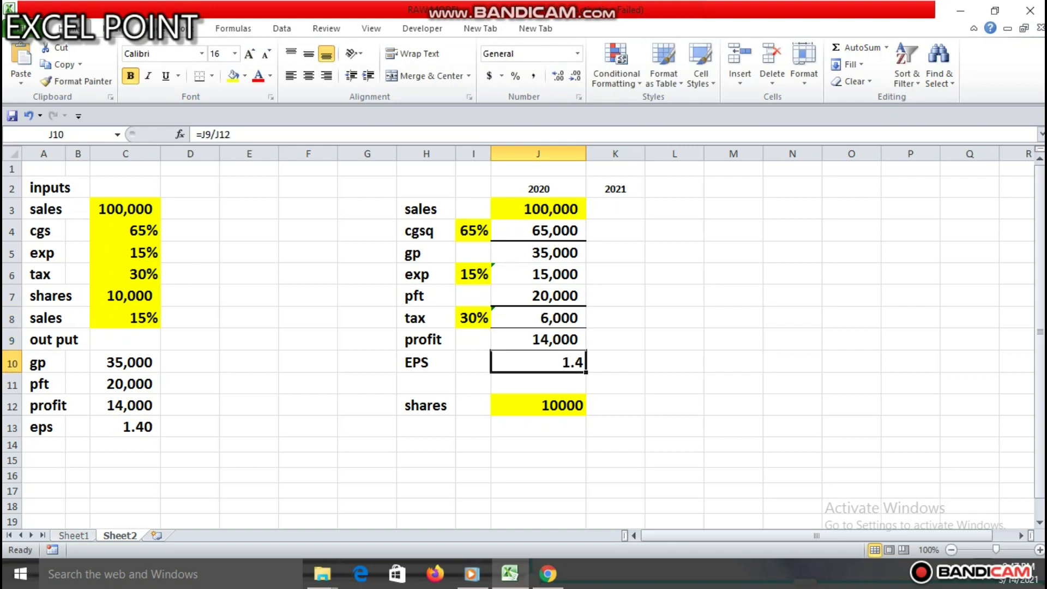
{"action": "key", "text": "F2"}
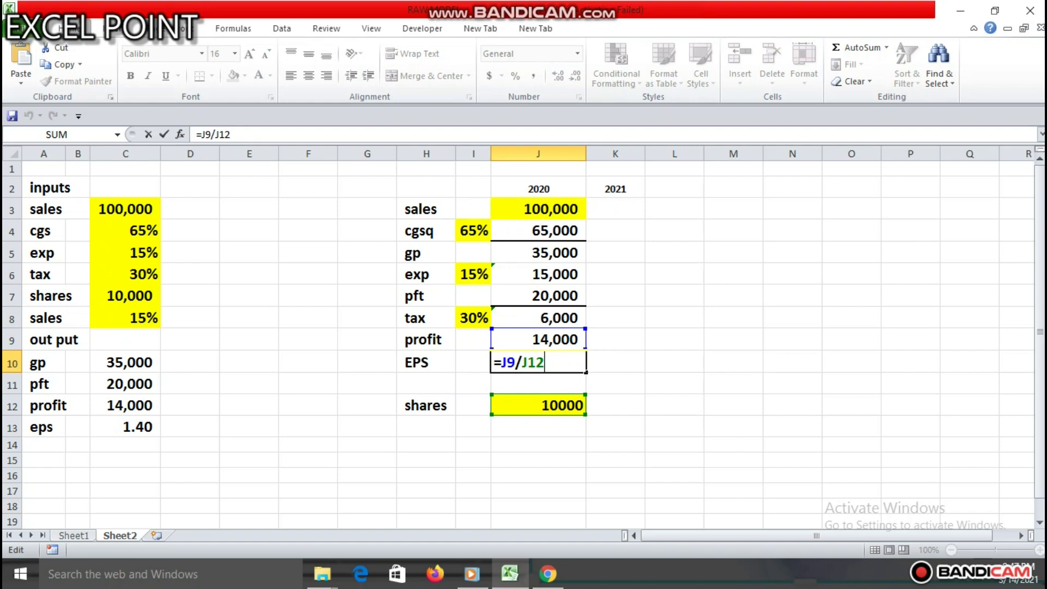
{"action": "left_click", "coordinate": [522, 362]}
{"action": "type", "text": "$"}
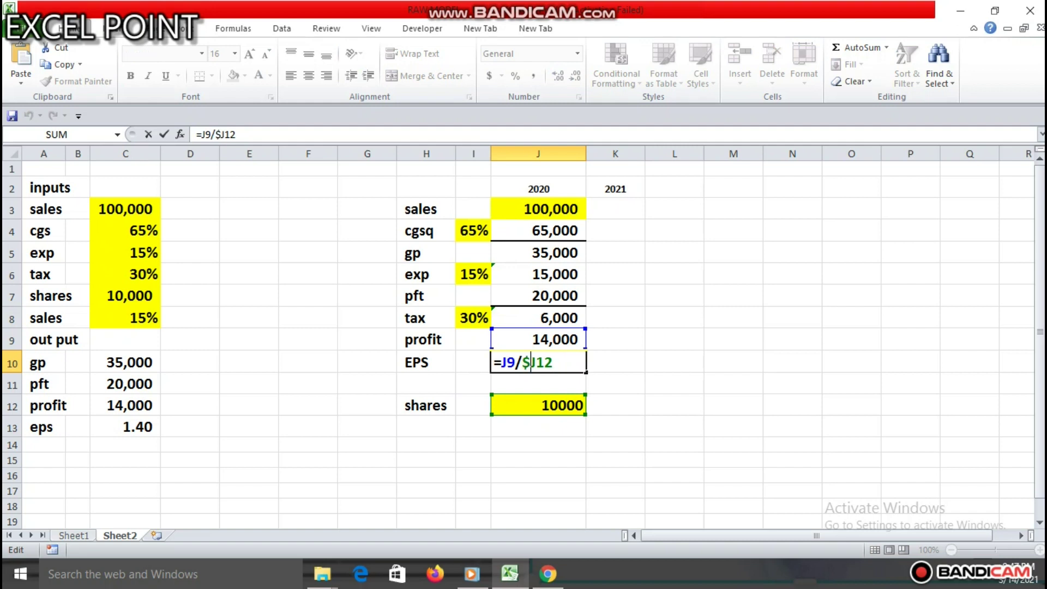
{"action": "key", "text": "Return"}
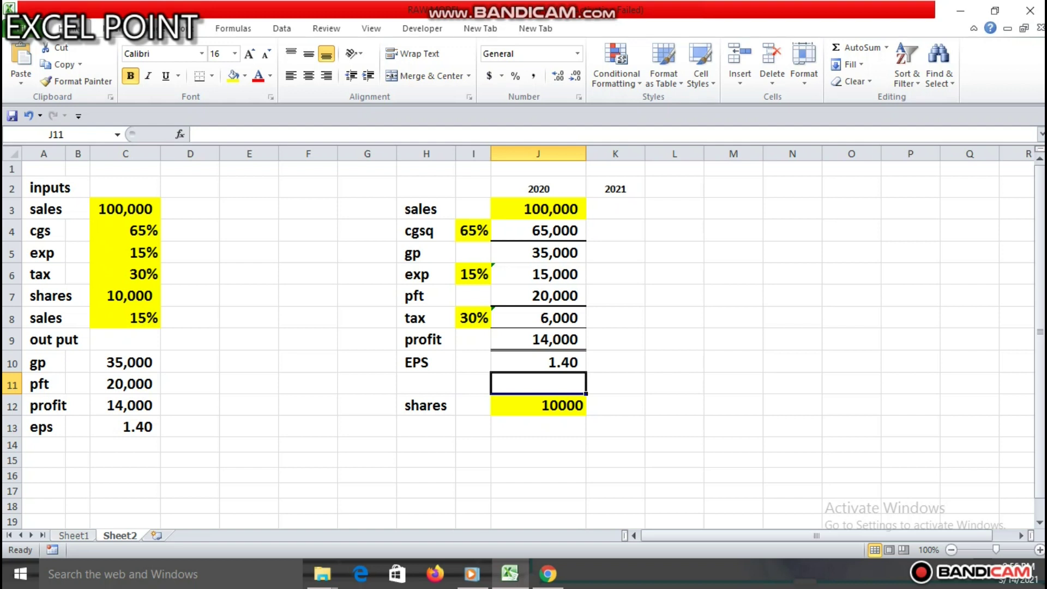
Calculate 2021 sales in K3 from 2020 sales and the growth rate with =J3*(1+C8).
{"action": "left_click", "coordinate": [126, 318]}
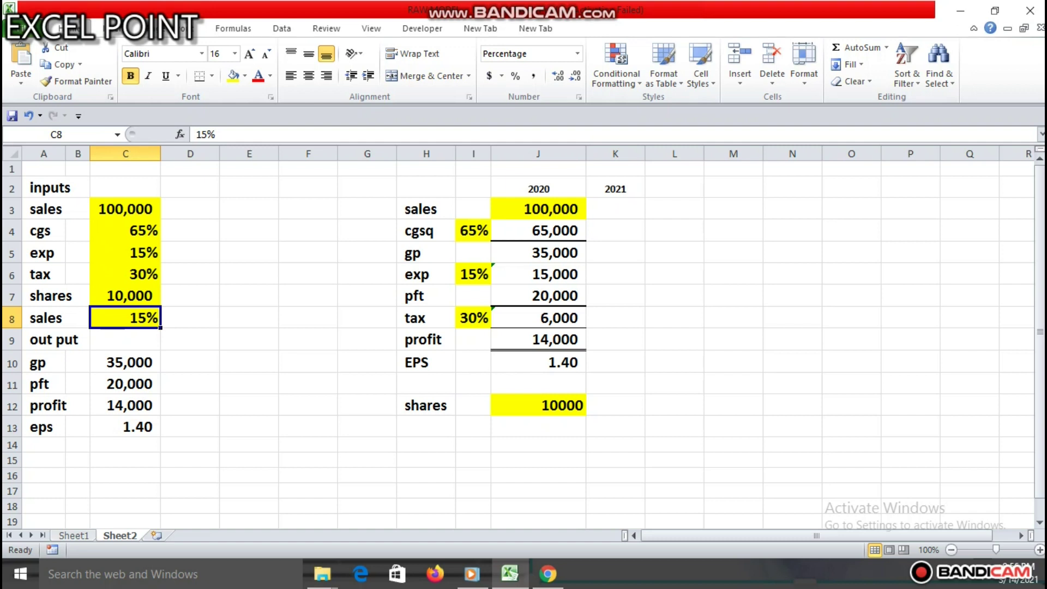
{"action": "left_click", "coordinate": [615, 209]}
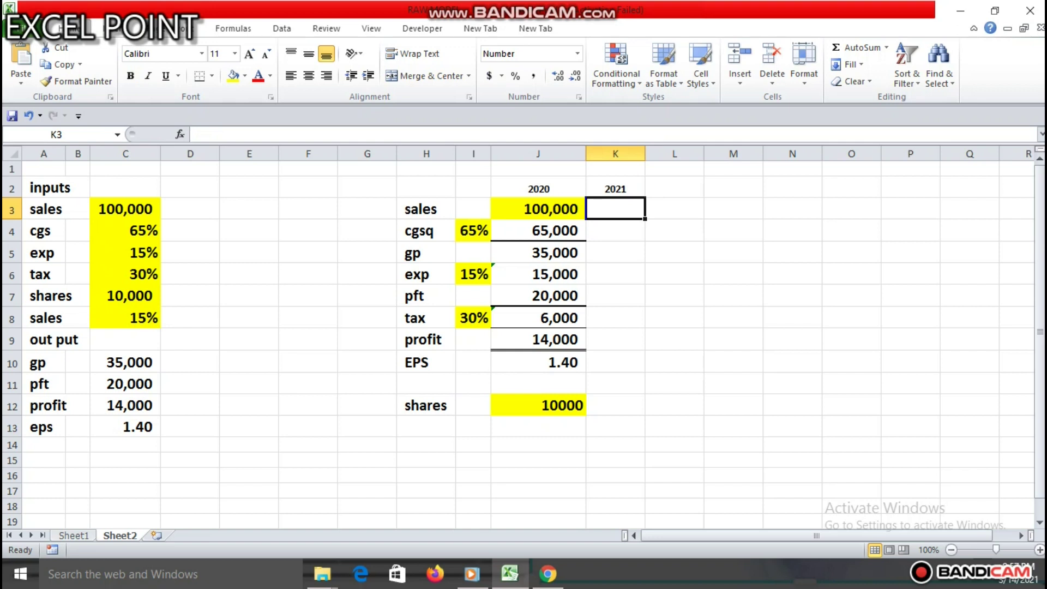
{"action": "type", "text": "="}
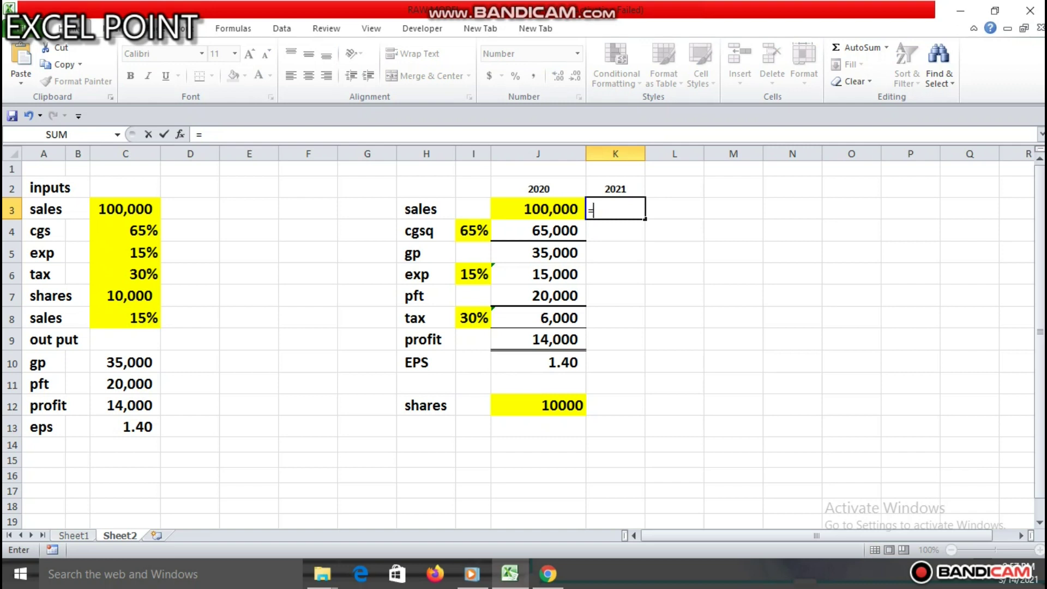
{"action": "left_click", "coordinate": [538, 209]}
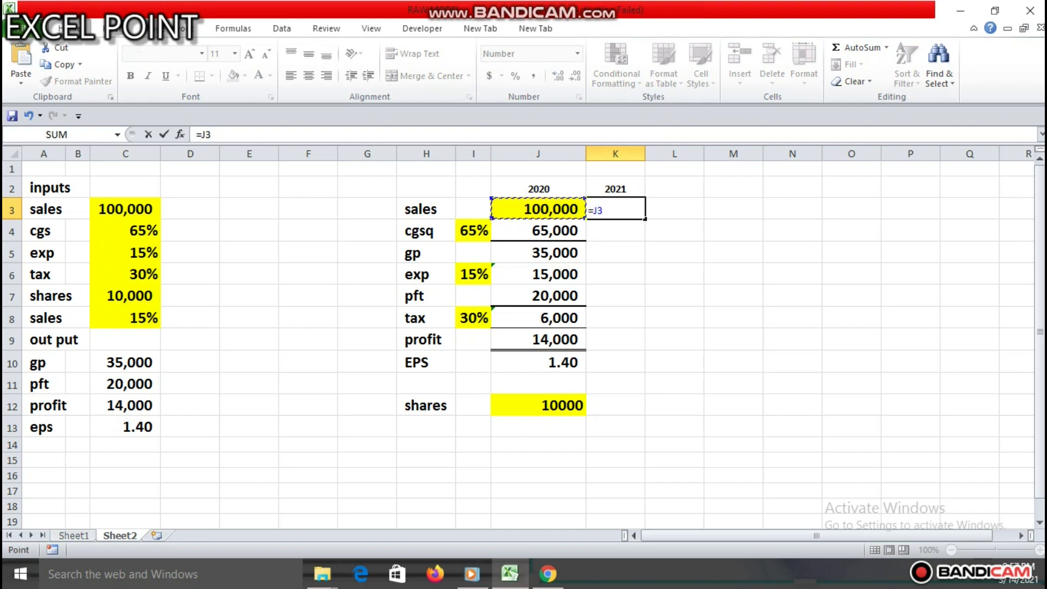
{"action": "type", "text": "*(1+"}
{"action": "left_click", "coordinate": [126, 318]}
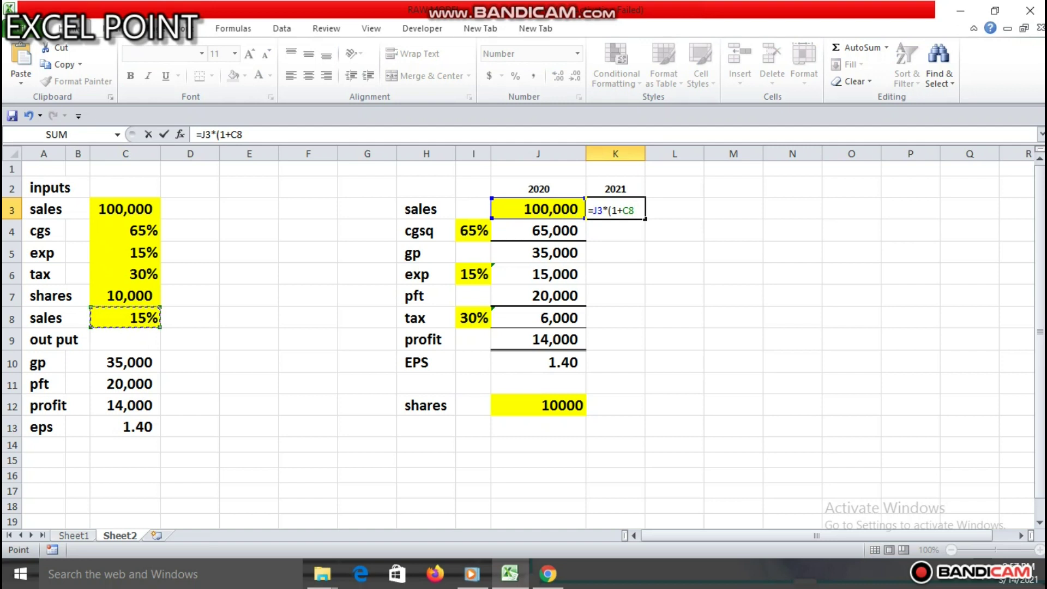
{"action": "type", "text": ")"}
{"action": "key", "text": "Return"}
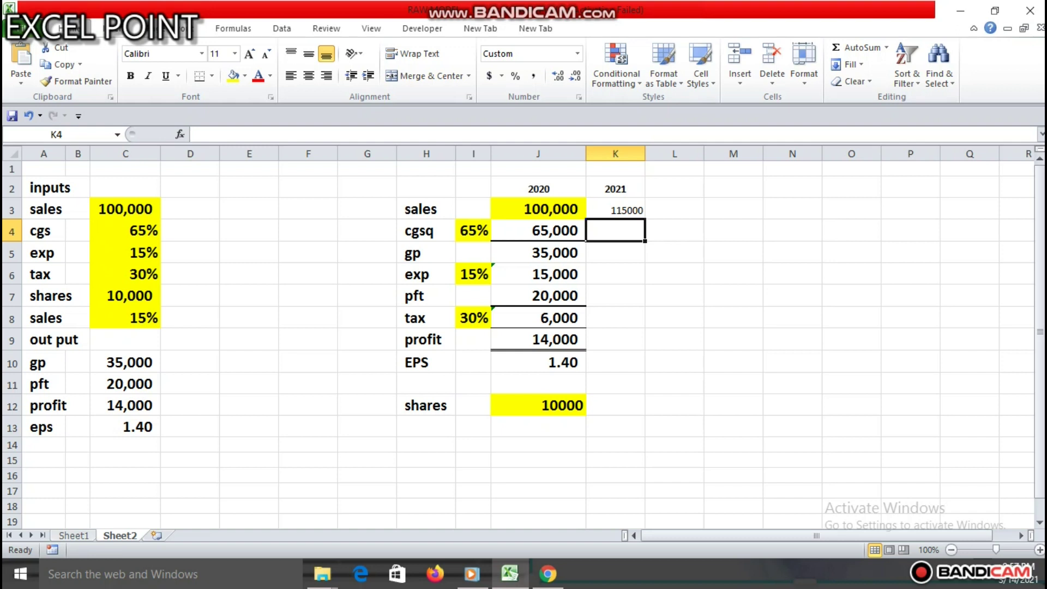
Fill the 2020 figures in J4:J12 across into the 2021 column, K4:K12.
{"action": "left_click", "coordinate": [538, 230]}
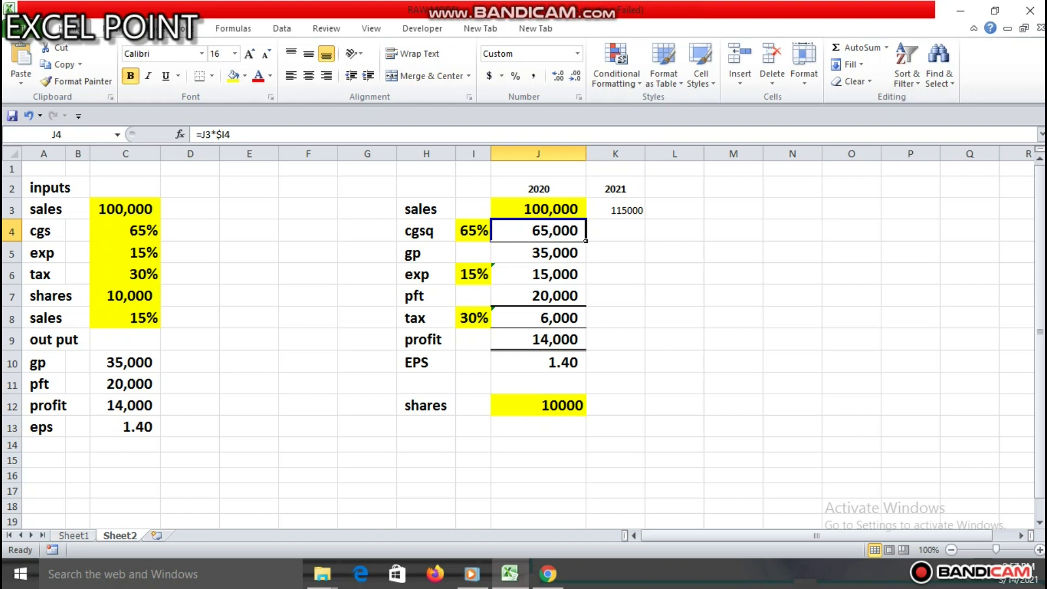
{"action": "left_click_drag", "start_coordinate": [538, 231], "coordinate": [616, 415]}
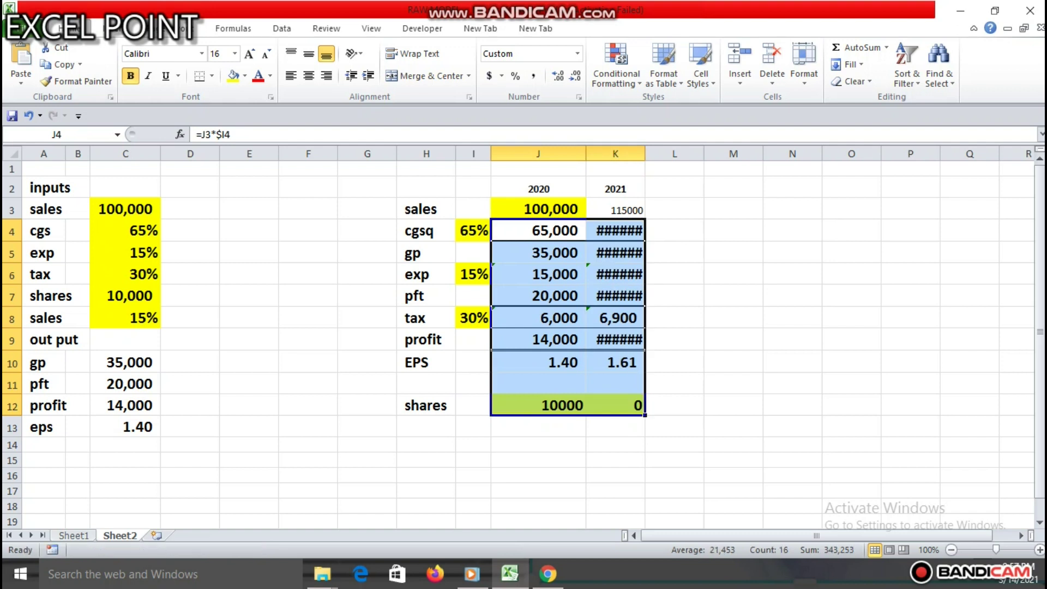
Widen column K, and undo both the widening and the fill of J4:J12 into the 2021 column.
{"action": "left_click", "coordinate": [644, 154]}
{"action": "left_click_drag", "start_coordinate": [645, 153], "coordinate": [650, 154]}
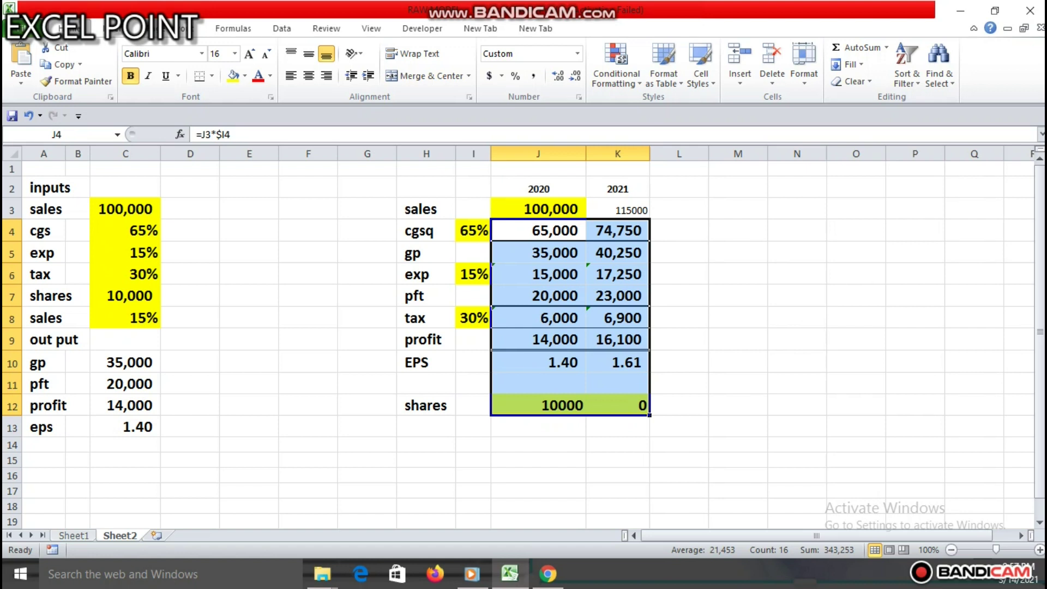
{"action": "key", "text": "ctrl+z"}
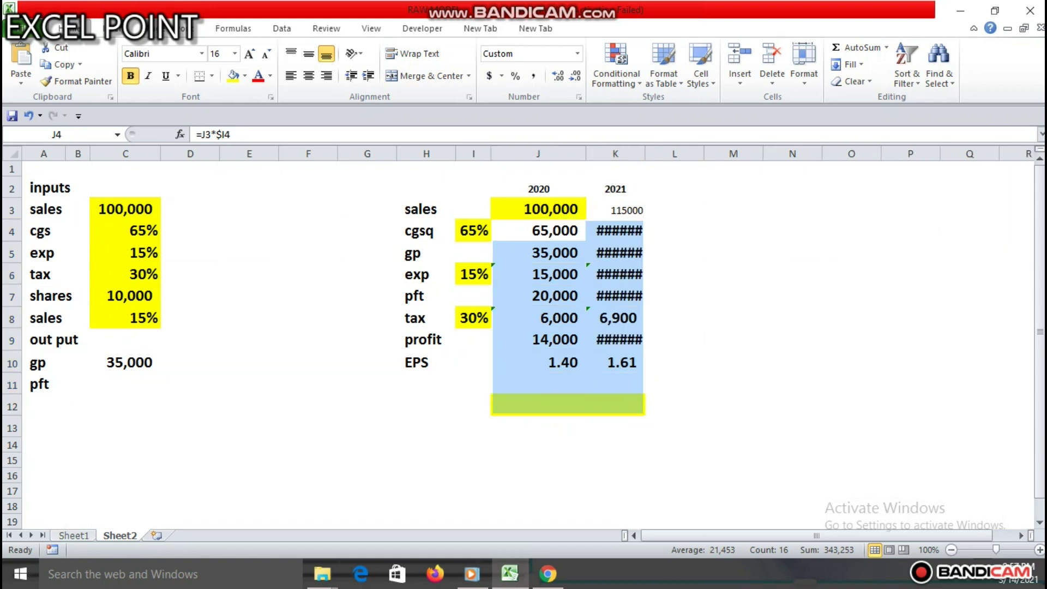
{"action": "key", "text": "ctrl+z"}
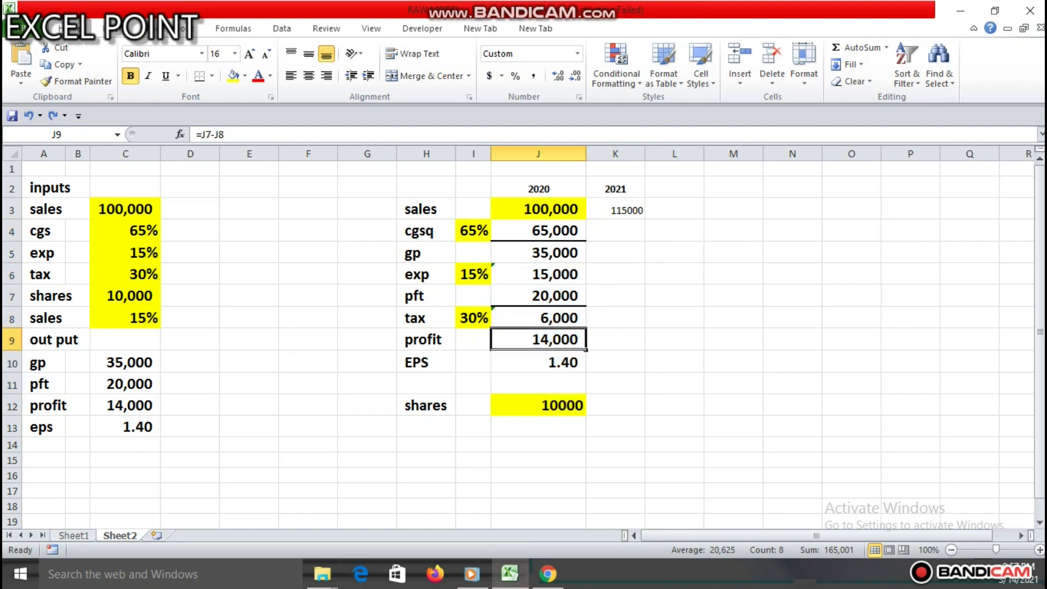
Fill the 2020 figures in J4:J10 across into K4:K10 and autofit the width of column K.
{"action": "key", "text": "shift+Down"}
{"action": "key", "text": "shift+Down"}
{"action": "key", "text": "shift+Down"}
{"action": "key", "text": "shift+Down"}
{"action": "key", "text": "shift+Down"}
{"action": "key", "text": "shift+Down"}
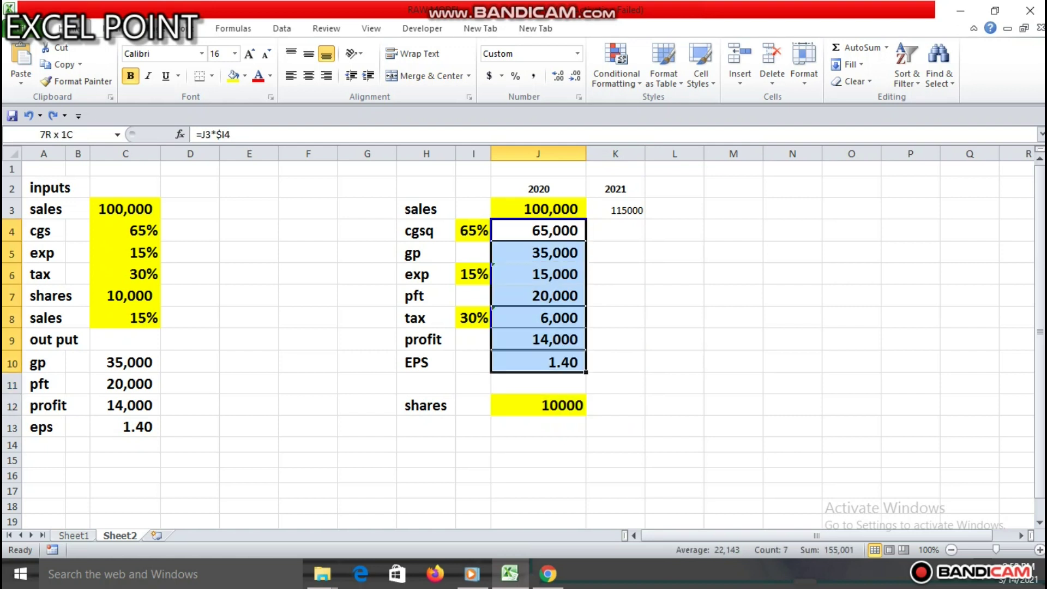
{"action": "left_click_drag", "start_coordinate": [586, 372], "coordinate": [644, 372]}
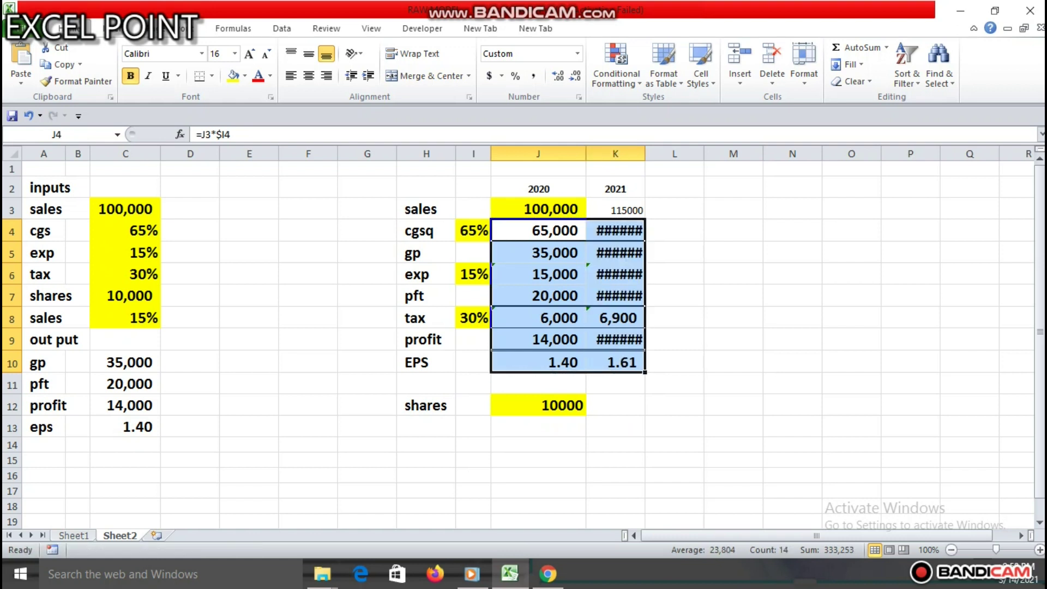
{"action": "double_click", "coordinate": [645, 154]}
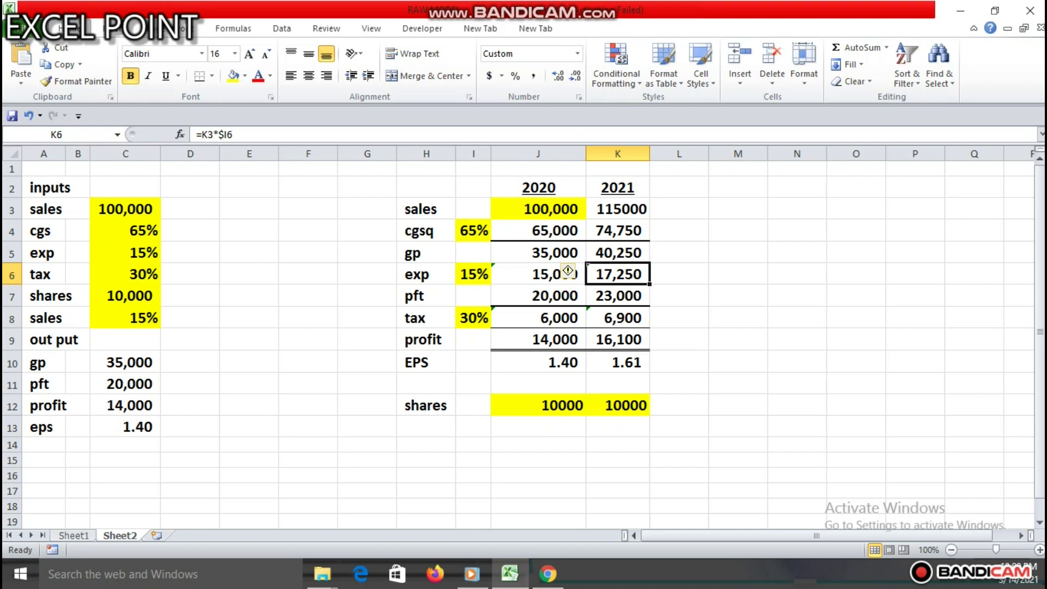
Fill the 2021 column K2:K12 across to column N for 2022 to 2024 and autofit columns L to N.
{"action": "left_click_drag", "start_coordinate": [617, 187], "coordinate": [770, 417]}
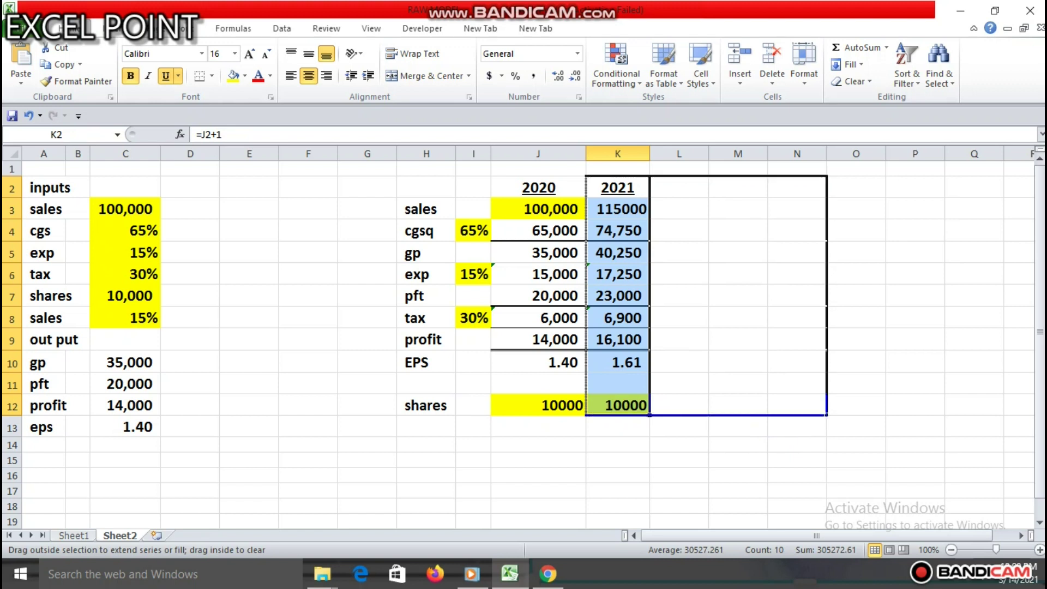
{"action": "double_click", "coordinate": [826, 153]}
{"action": "double_click", "coordinate": [767, 154]}
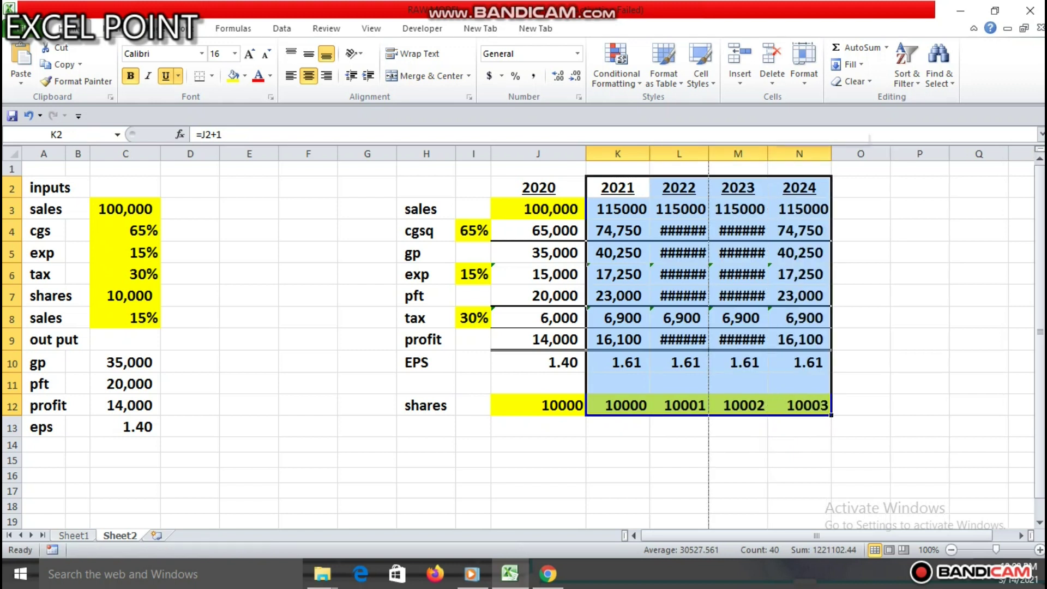
{"action": "double_click", "coordinate": [709, 154]}
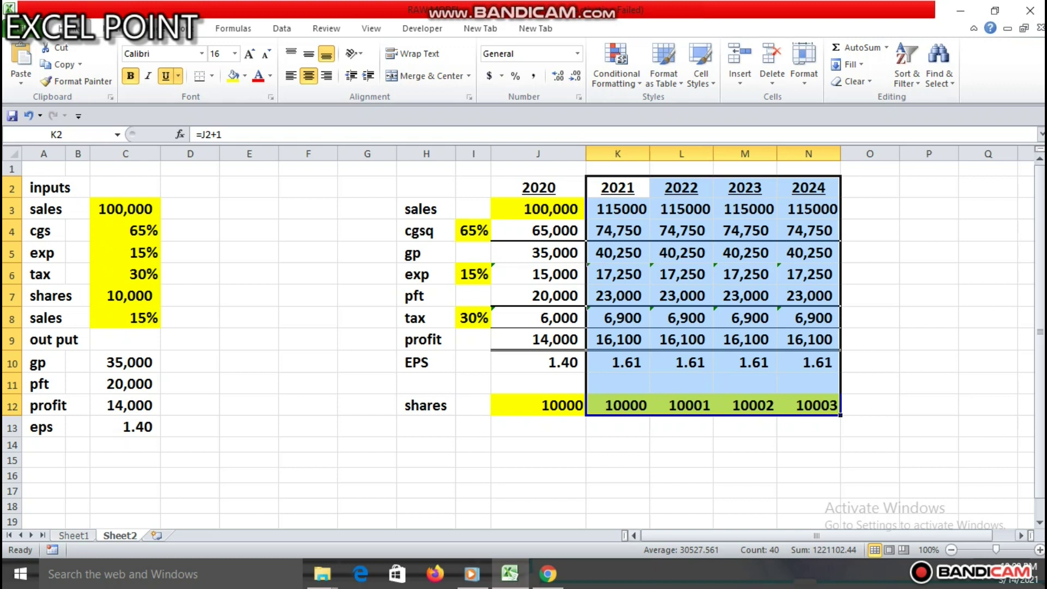
Check the EPS formulas in K10 and J10, and set the sales growth rate in C8 to 0%.
{"action": "left_click", "coordinate": [125, 318]}
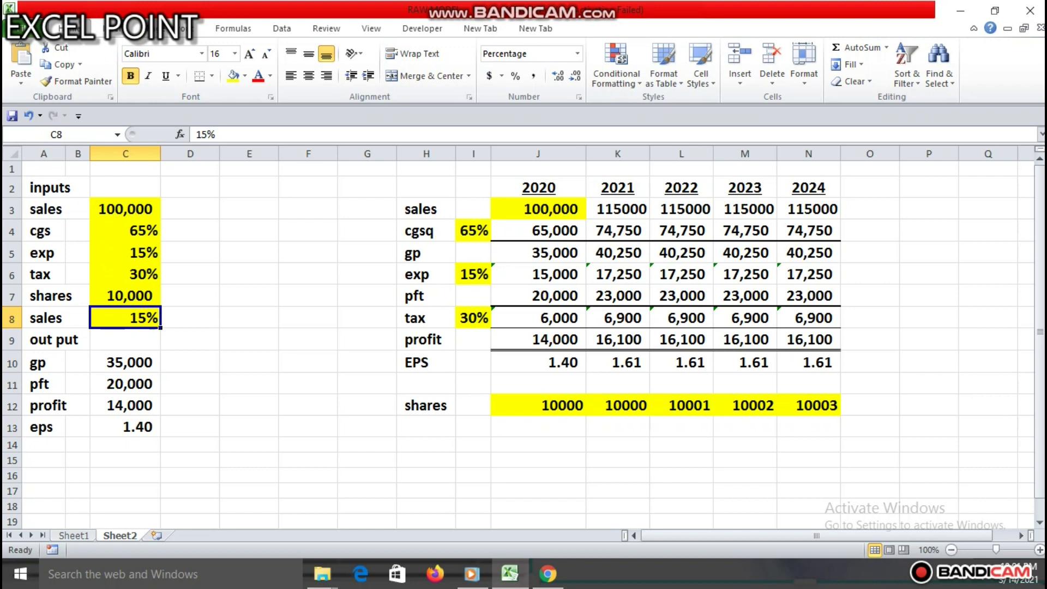
{"action": "left_click", "coordinate": [617, 362]}
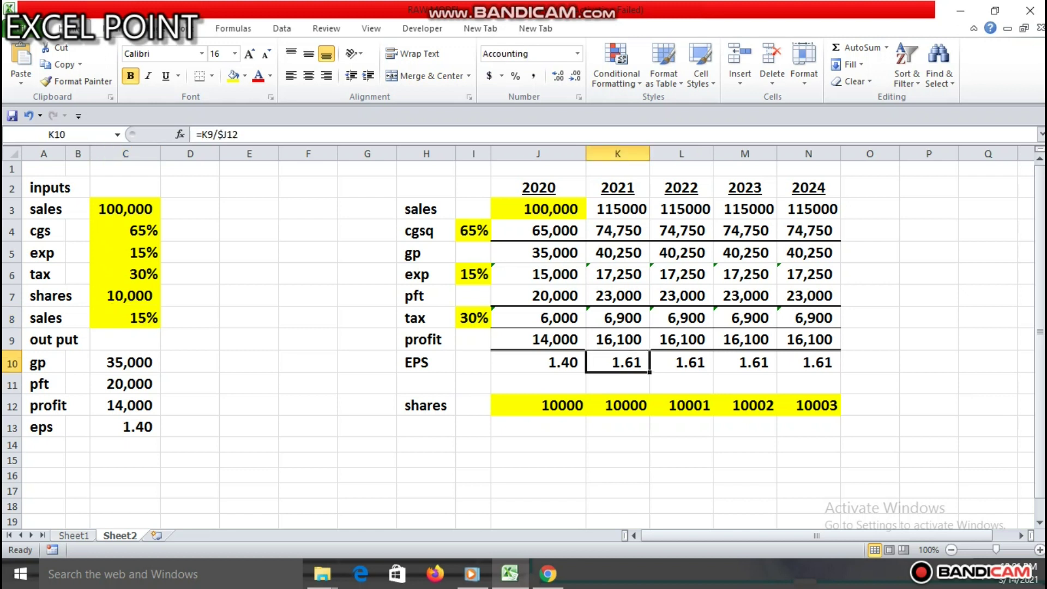
{"action": "left_click", "coordinate": [538, 362]}
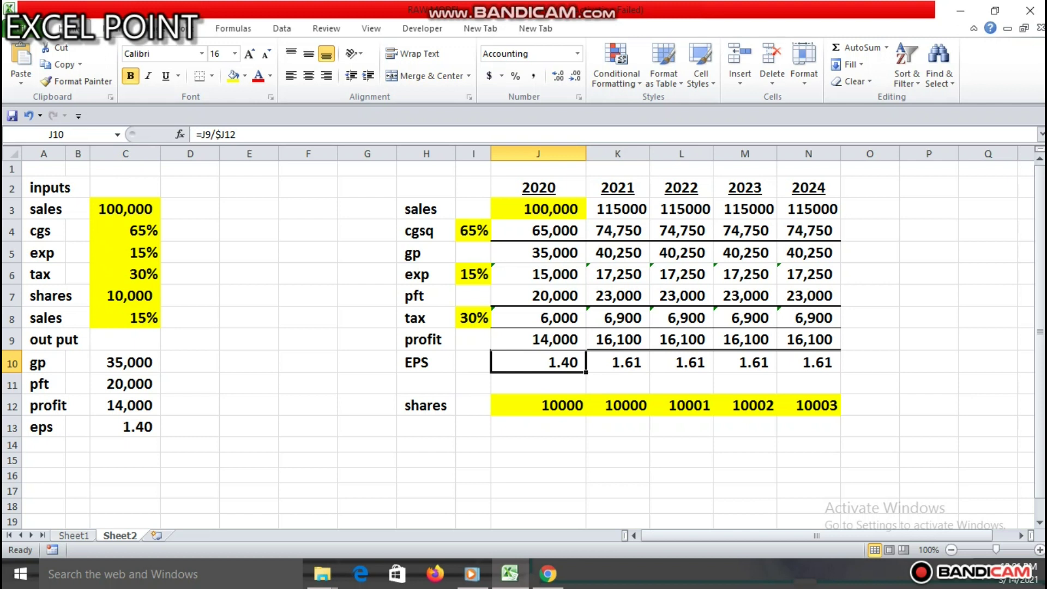
{"action": "left_click", "coordinate": [126, 318]}
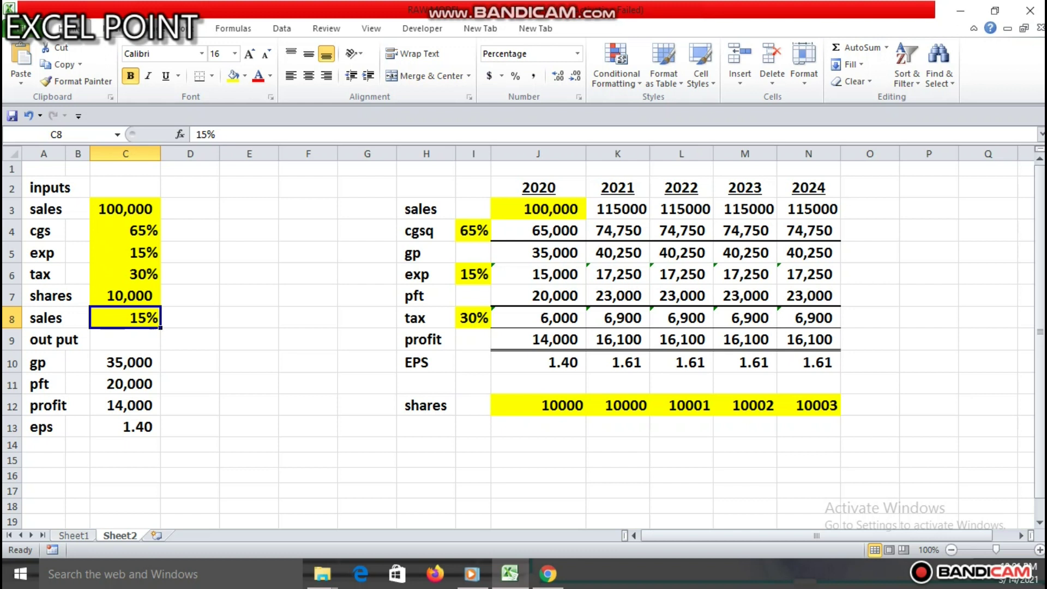
{"action": "type", "text": "0"}
{"action": "key", "text": "Return"}
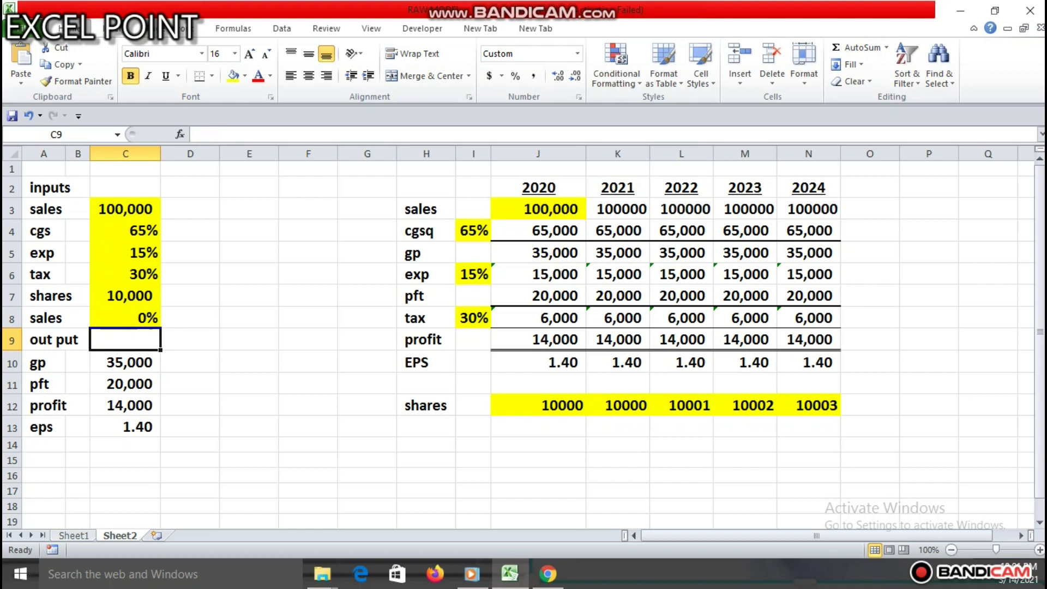
{"action": "left_click", "coordinate": [190, 362]}
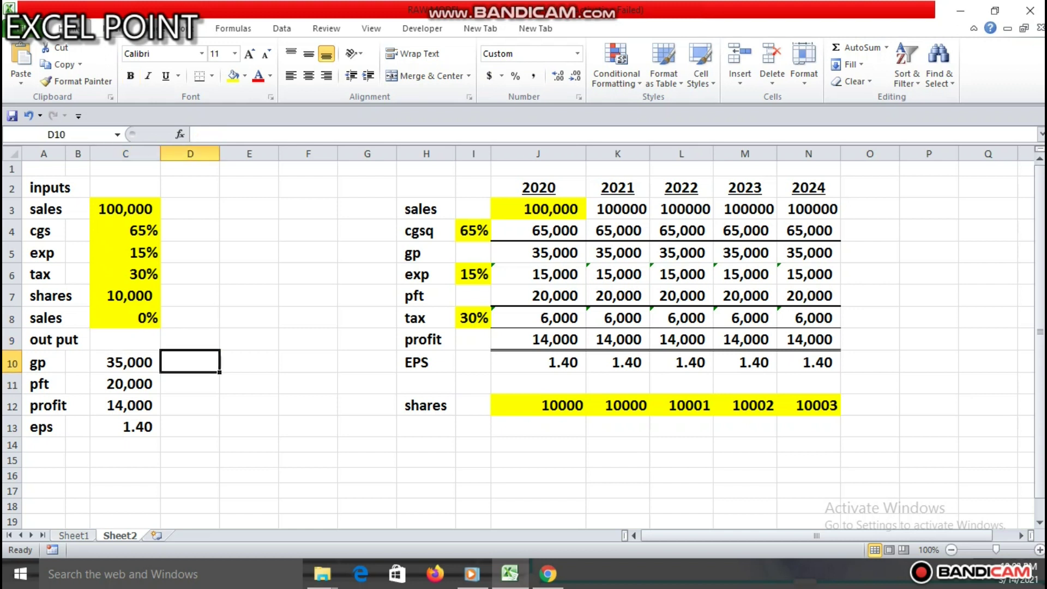
Test a sales growth rate of -100% in C8, and undo both growth rate changes.
{"action": "left_click", "coordinate": [126, 318]}
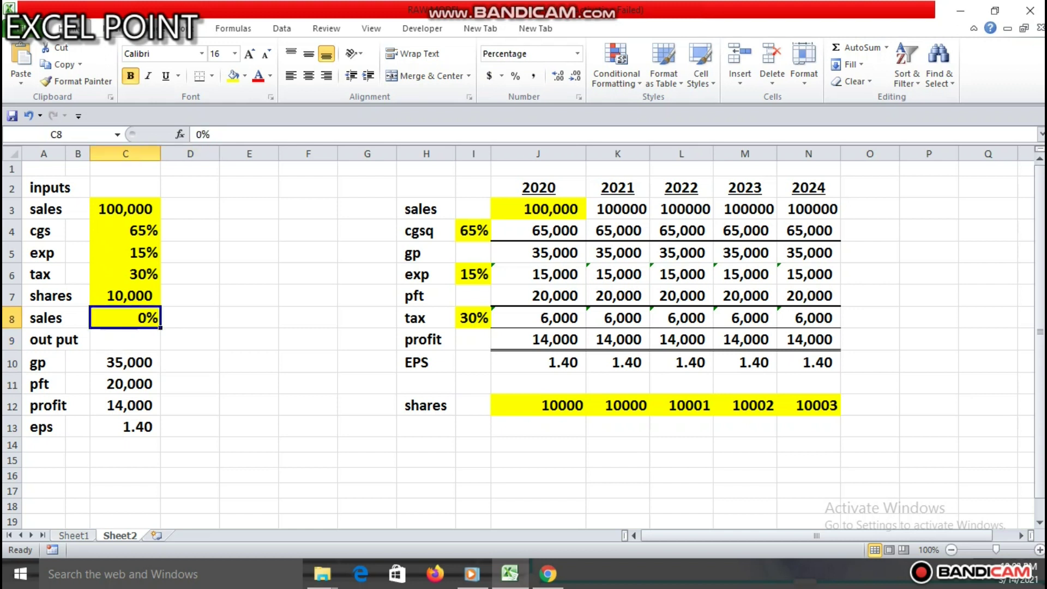
{"action": "type", "text": "-100"}
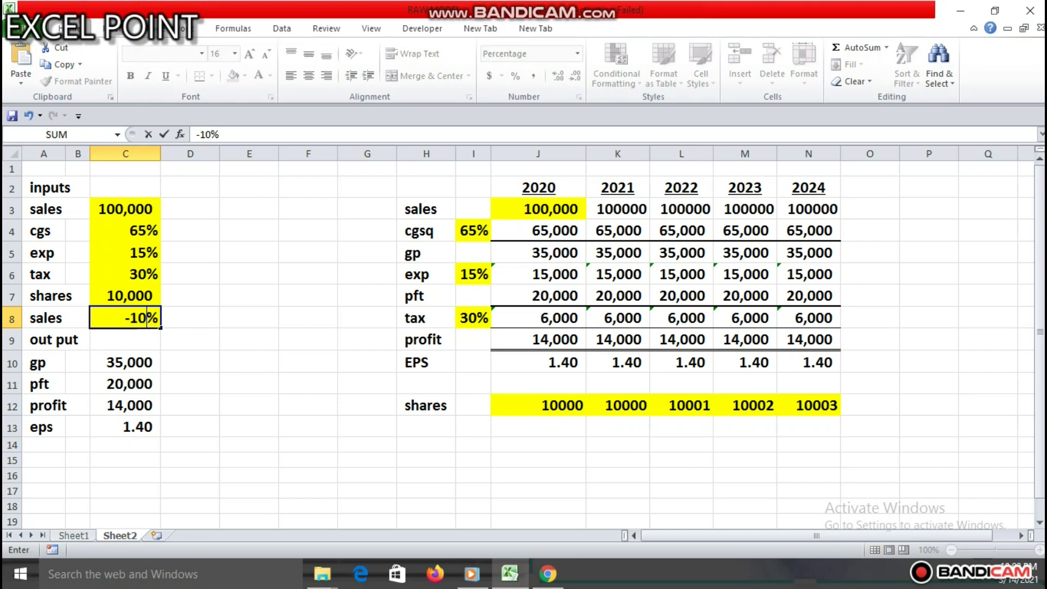
{"action": "key", "text": "Return"}
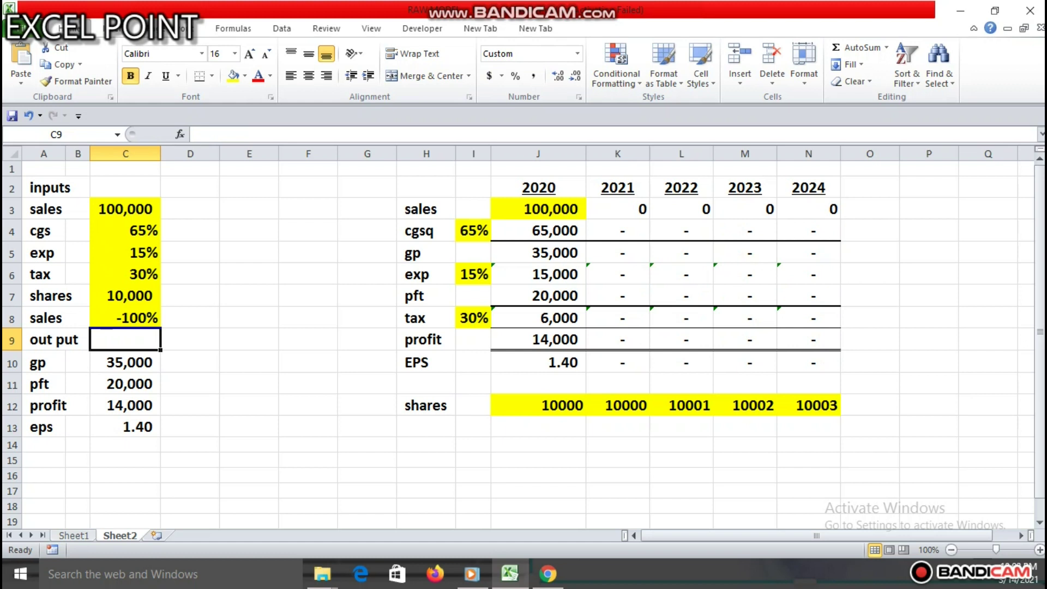
{"action": "key", "text": "ctrl+z"}
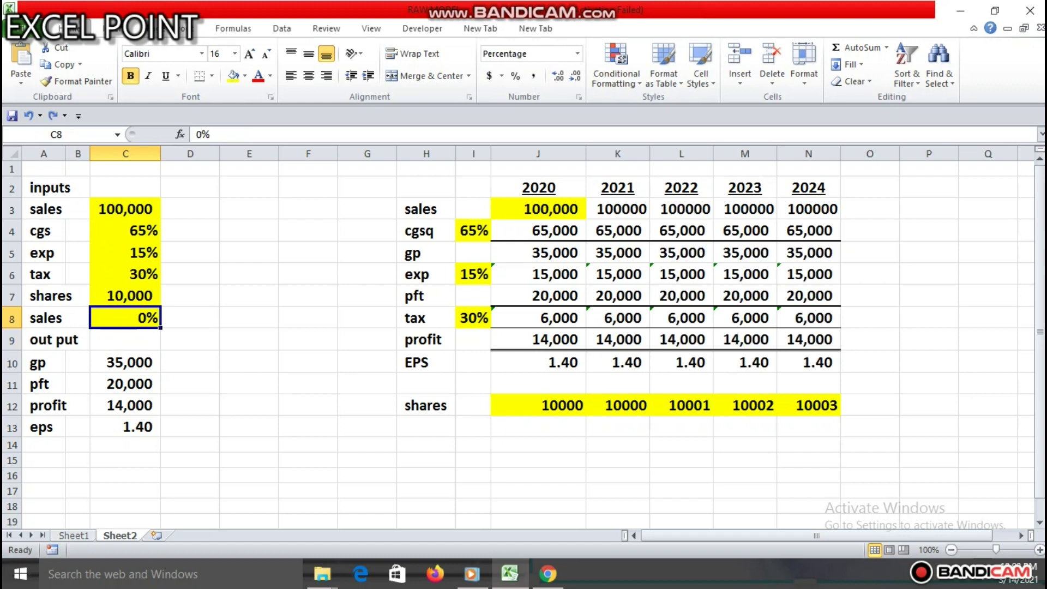
{"action": "key", "text": "ctrl+z"}
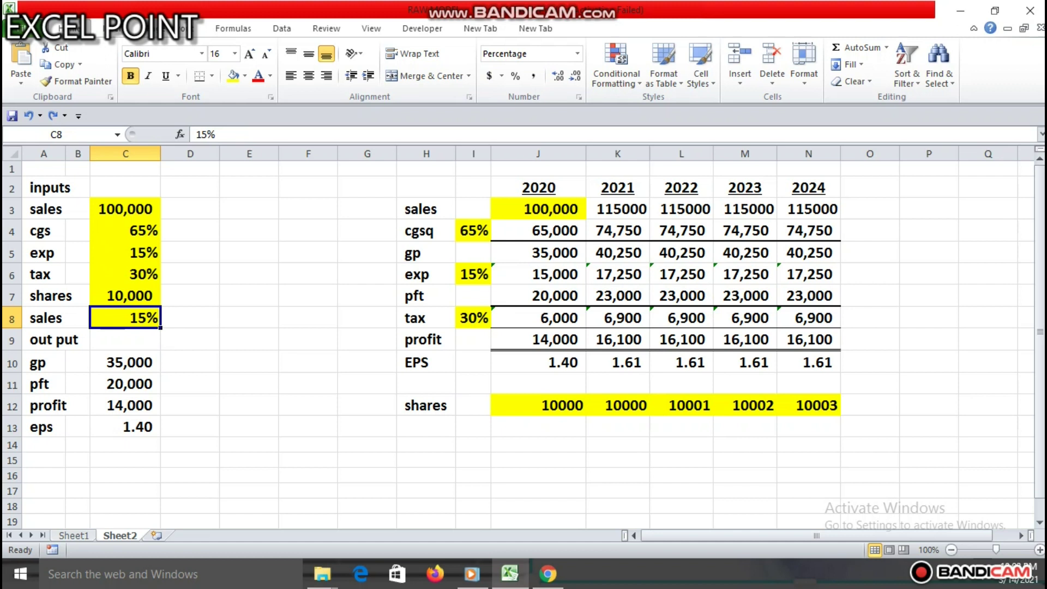
Clear all the input values in C3:C8 to test the model, and undo the deletion.
{"action": "left_click_drag", "start_coordinate": [125, 210], "coordinate": [125, 318]}
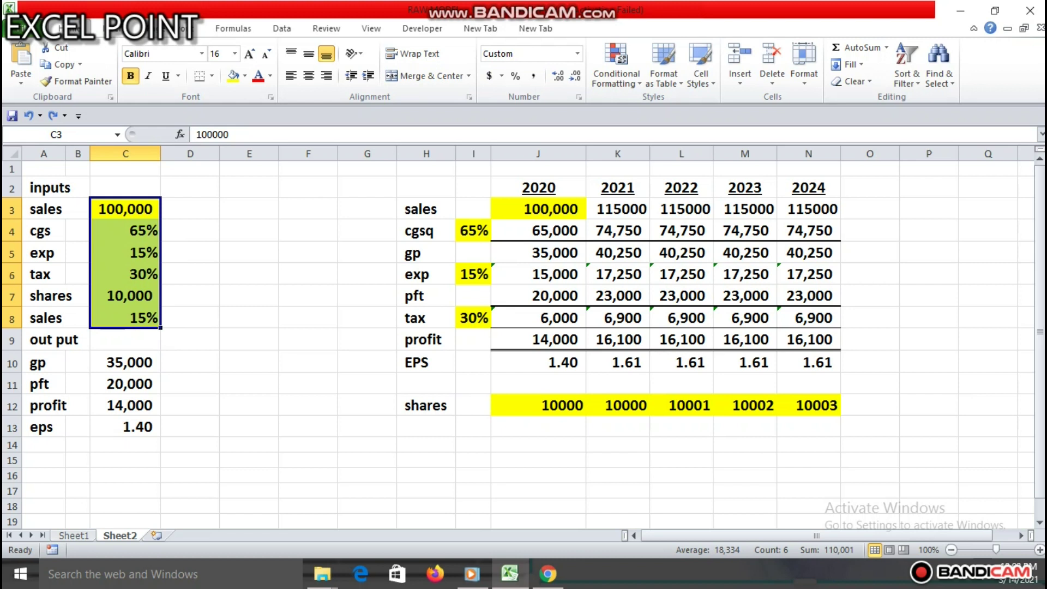
{"action": "key", "text": "Delete"}
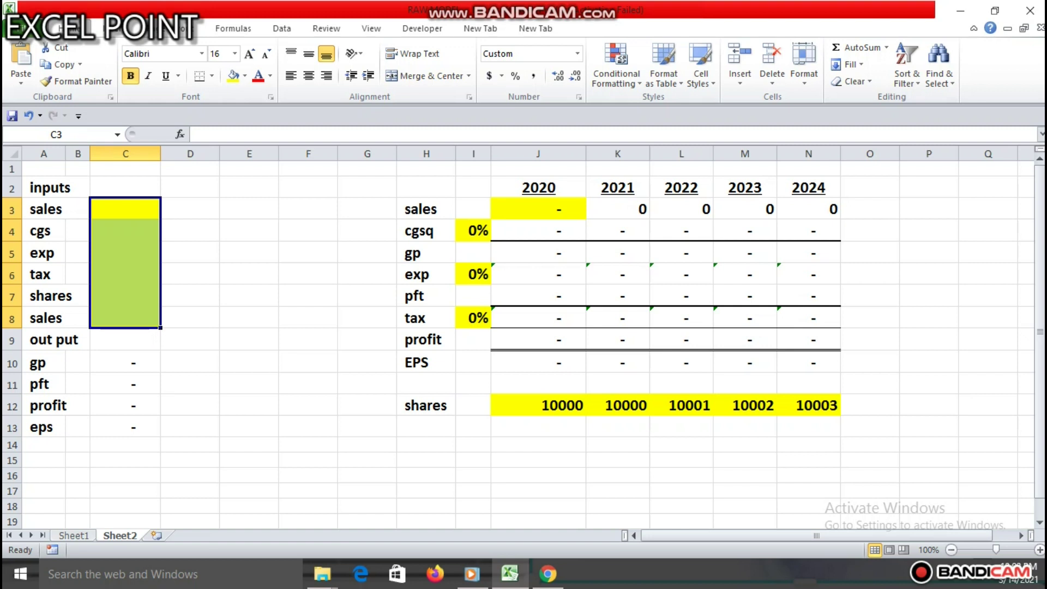
{"action": "key", "text": "ctrl+z"}
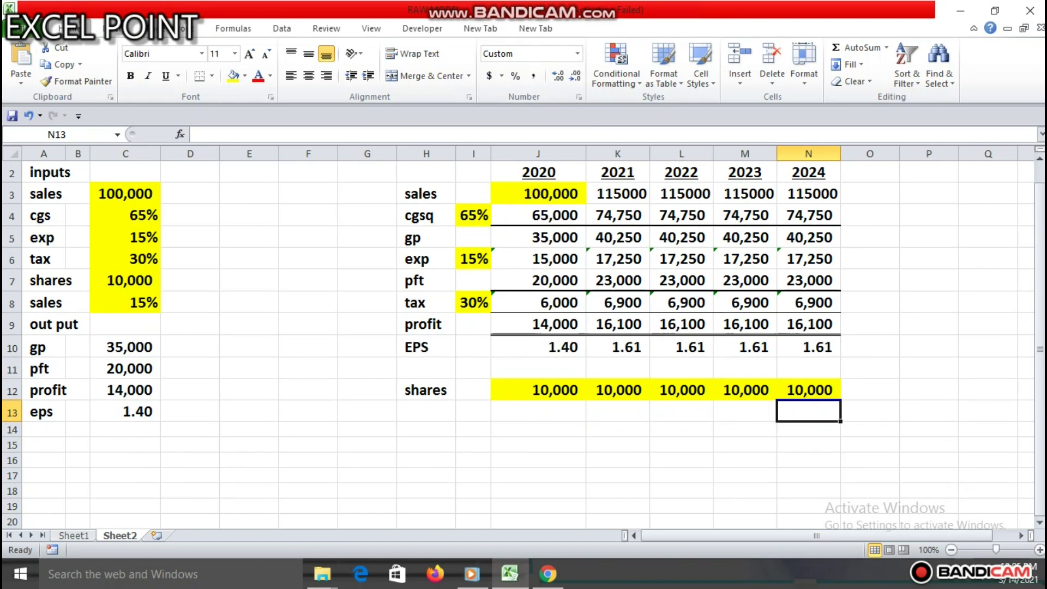
Move the output block with gp, pft, profit and eps from A9 to below the shares row, starting at H13.
{"action": "left_click_drag", "start_coordinate": [43, 324], "coordinate": [126, 412]}
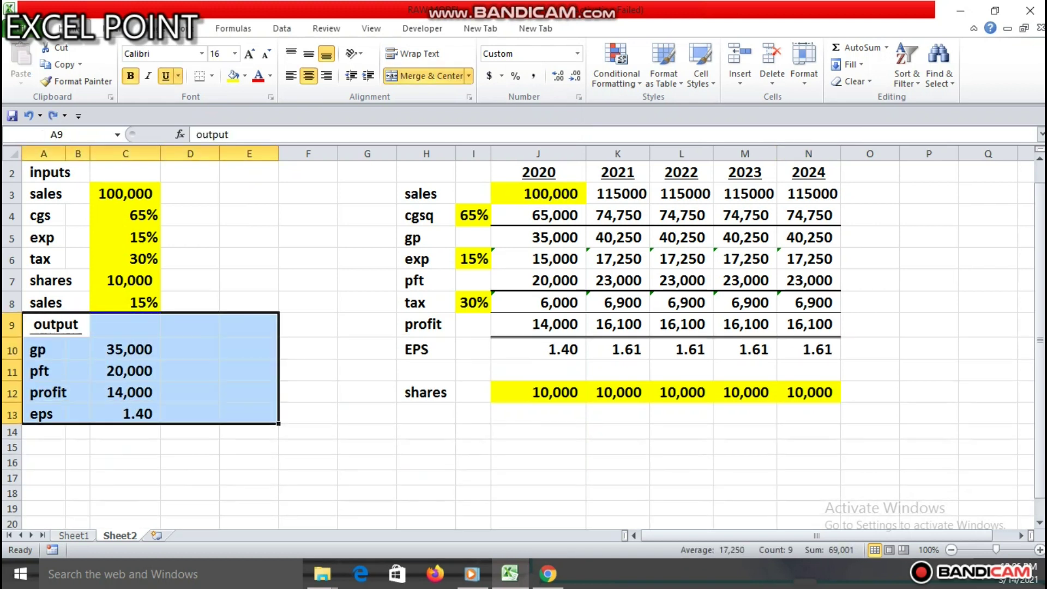
{"action": "left_click", "coordinate": [125, 413]}
{"action": "left_click_drag", "start_coordinate": [55, 325], "coordinate": [535, 480]}
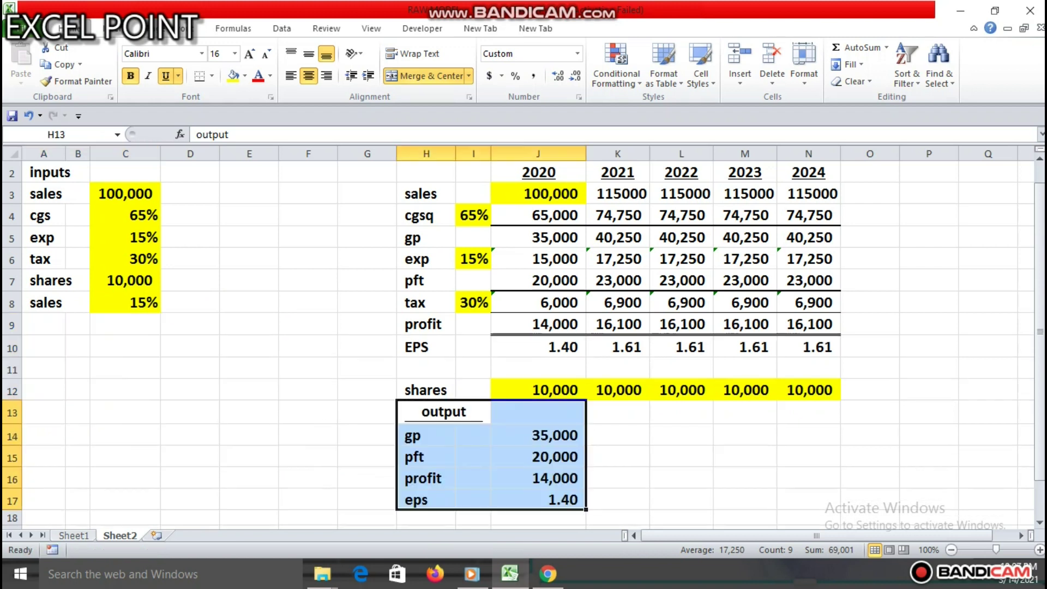
{"action": "left_click", "coordinate": [617, 478]}
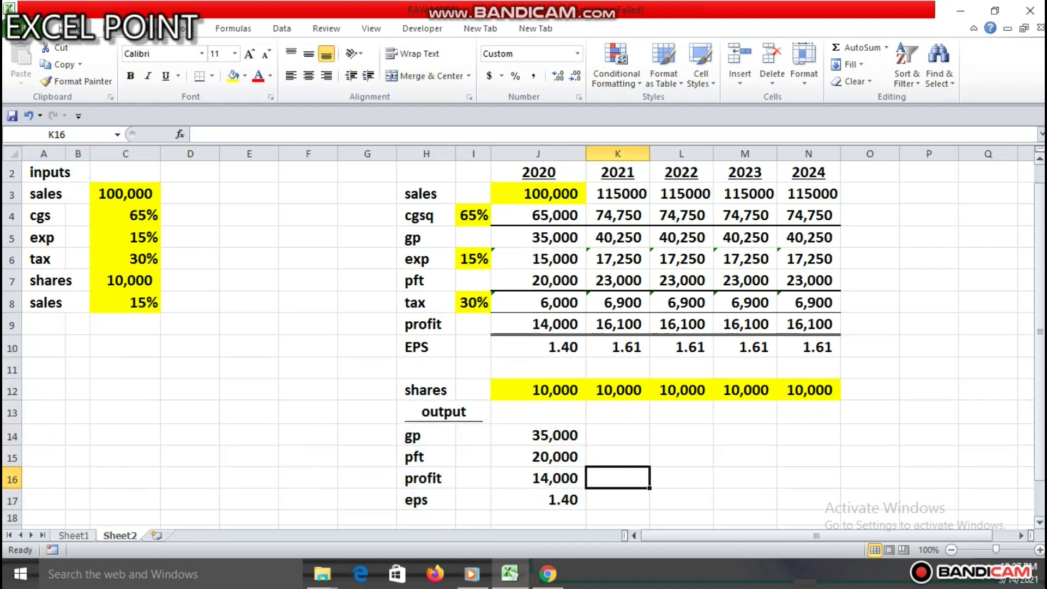
Copy the year headings 2020 to 2024 from J2:N2 into the output heading row at J13:N13.
{"action": "left_click", "coordinate": [538, 172]}
{"action": "left_click_drag", "start_coordinate": [538, 172], "coordinate": [809, 191]}
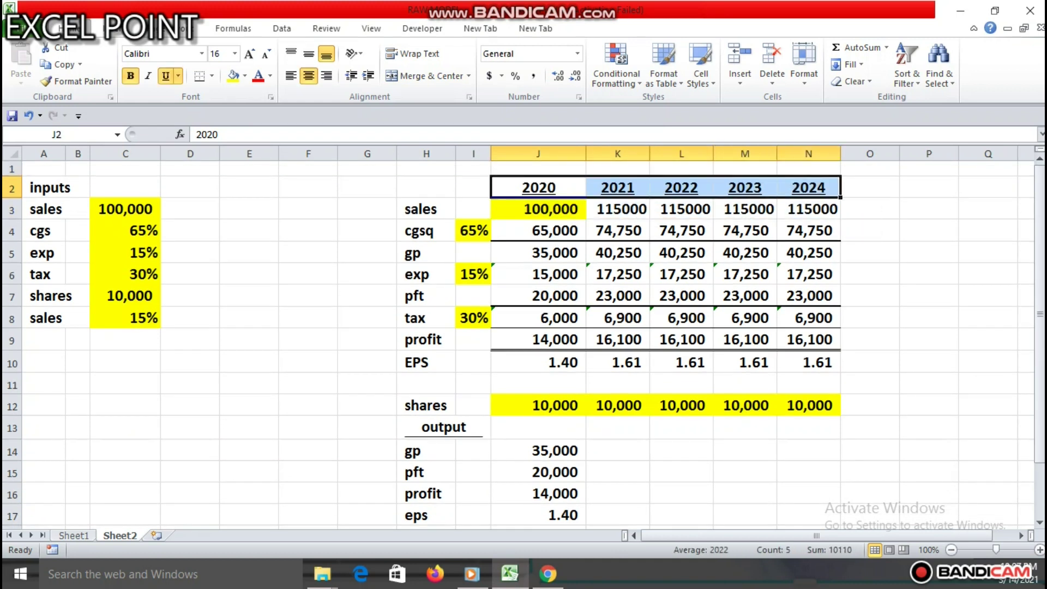
{"action": "key", "text": "ctrl+c"}
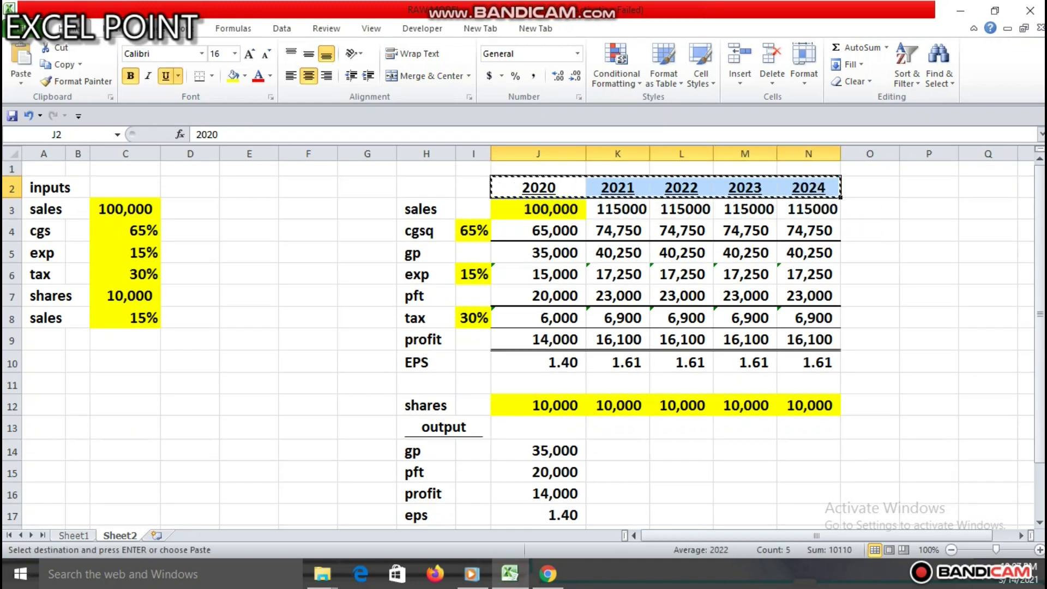
{"action": "left_click", "coordinate": [539, 427]}
{"action": "key", "text": "ctrl+v"}
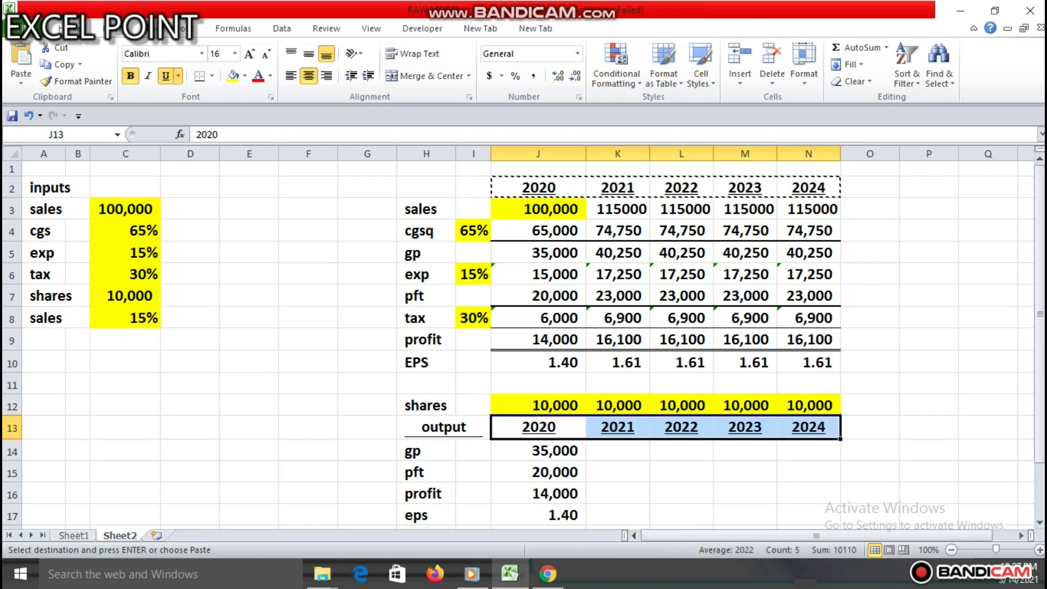
Fill the 2020 output formulas in J14:J17 across to column N for 2021 to 2024.
{"action": "left_click", "coordinate": [617, 451]}
{"action": "left_click_drag", "start_coordinate": [1039, 322], "coordinate": [1039, 374]}
{"action": "left_click", "coordinate": [538, 391]}
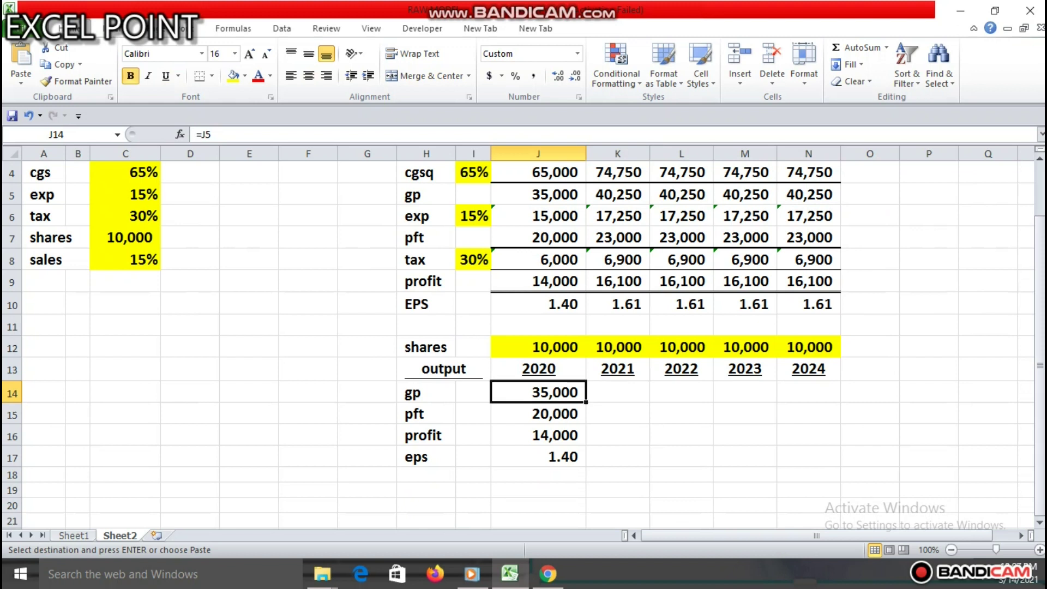
{"action": "key", "text": "shift+Down"}
{"action": "key", "text": "shift+Down"}
{"action": "key", "text": "shift+Down"}
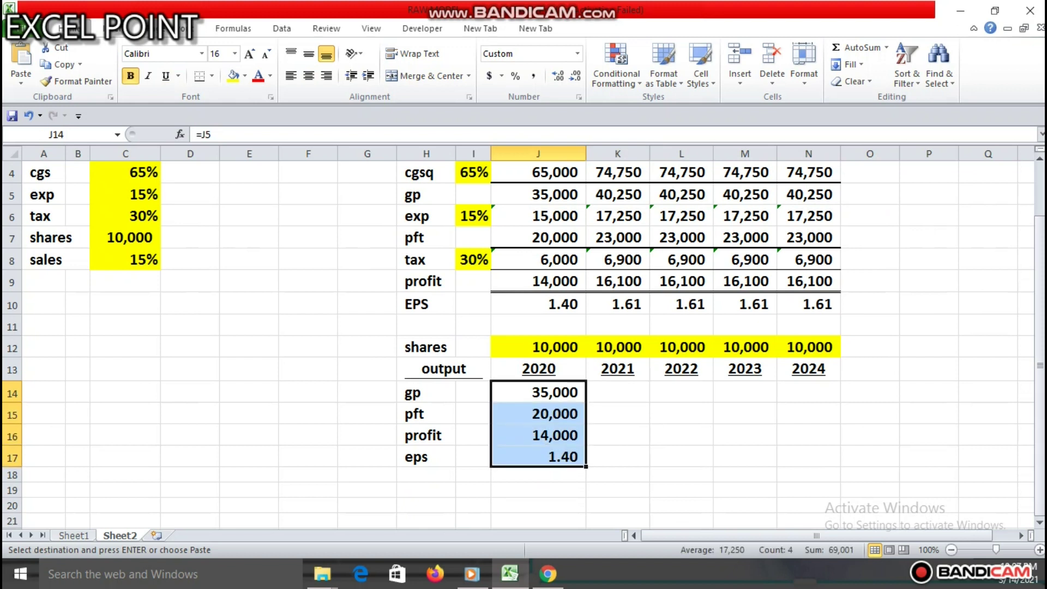
{"action": "left_click_drag", "start_coordinate": [586, 466], "coordinate": [809, 462]}
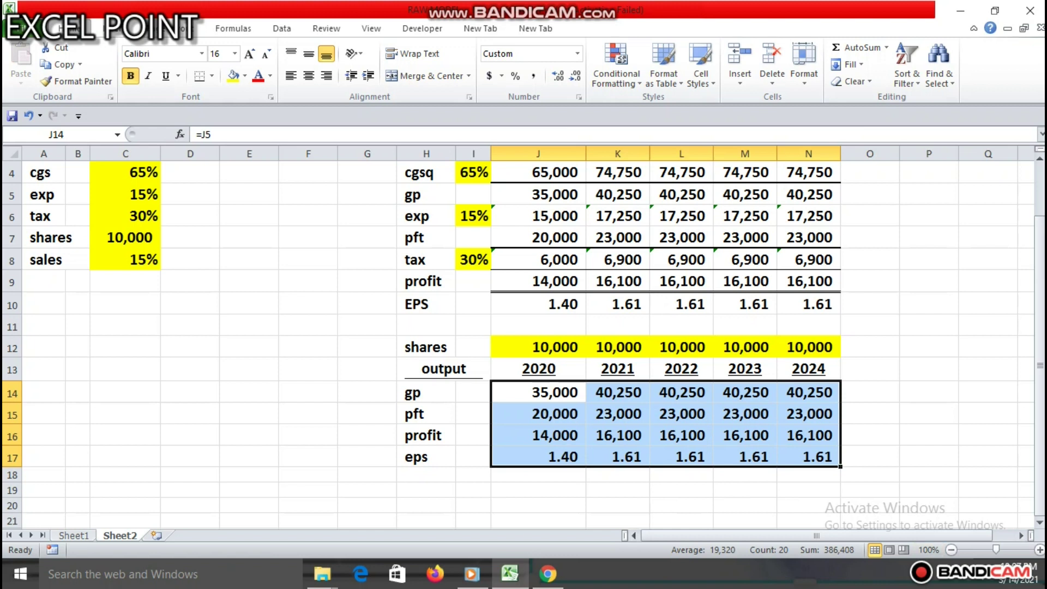
{"action": "scroll", "coordinate": [524, 327], "scroll_direction": "up", "scroll_amount": 1}
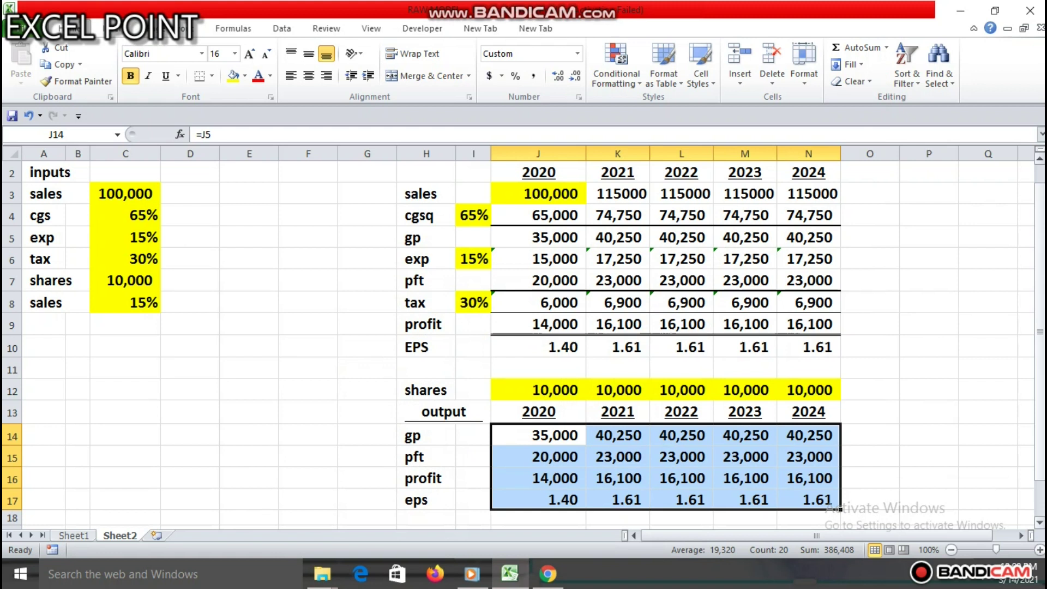
{"action": "left_click_drag", "start_coordinate": [1040, 344], "coordinate": [1039, 377]}
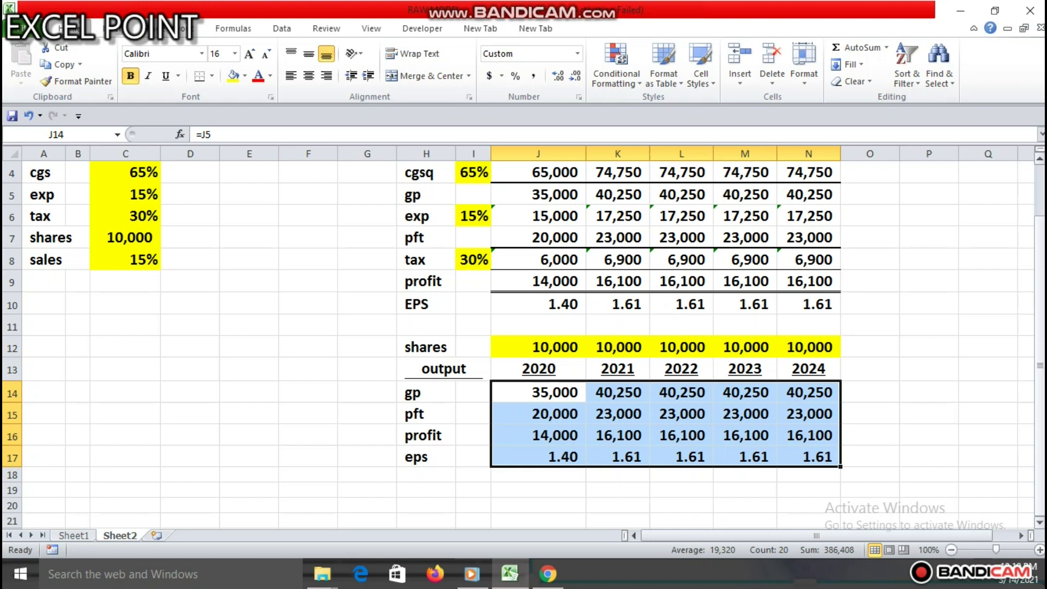
{"action": "left_click_drag", "start_coordinate": [1040, 377], "coordinate": [1039, 343]}
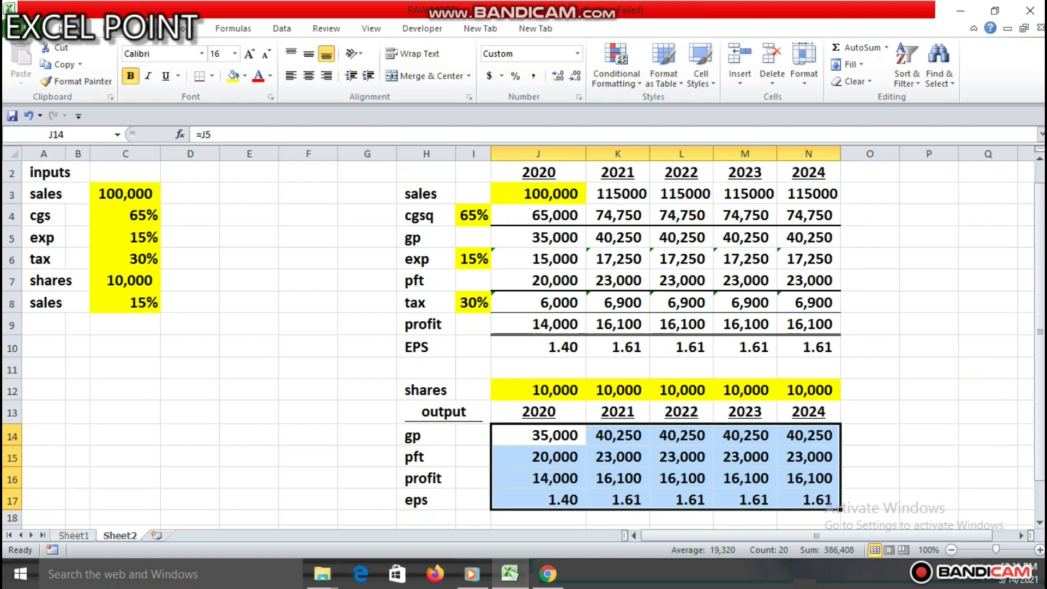
Start a Goal Seek with the 2024 eps in N17 as the cell to set.
{"action": "left_click", "coordinate": [126, 303]}
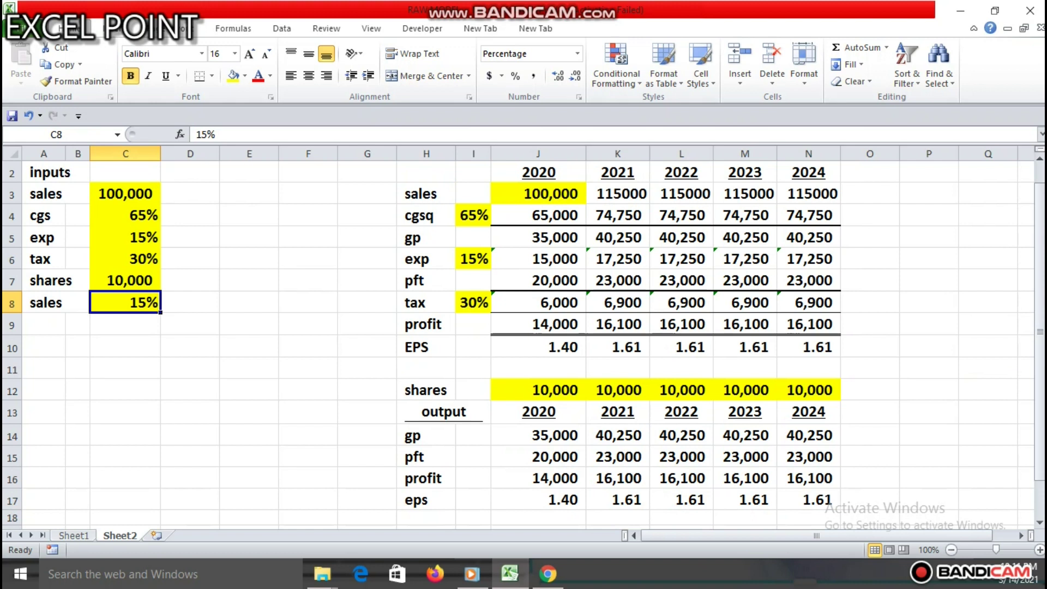
{"action": "left_click_drag", "start_coordinate": [1039, 310], "coordinate": [1040, 344]}
{"action": "left_click", "coordinate": [808, 457]}
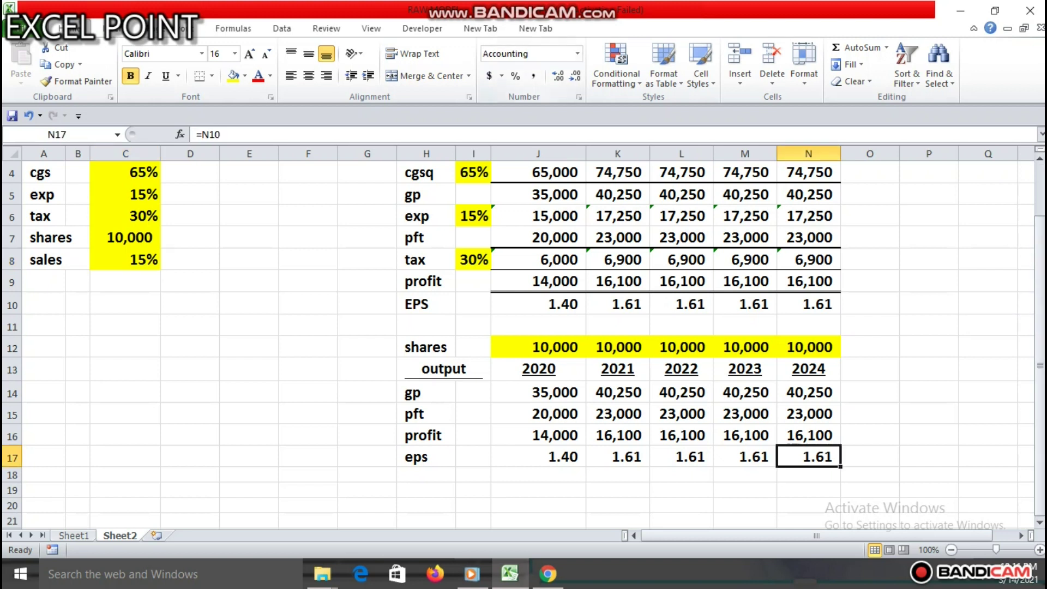
{"action": "left_click", "coordinate": [282, 29]}
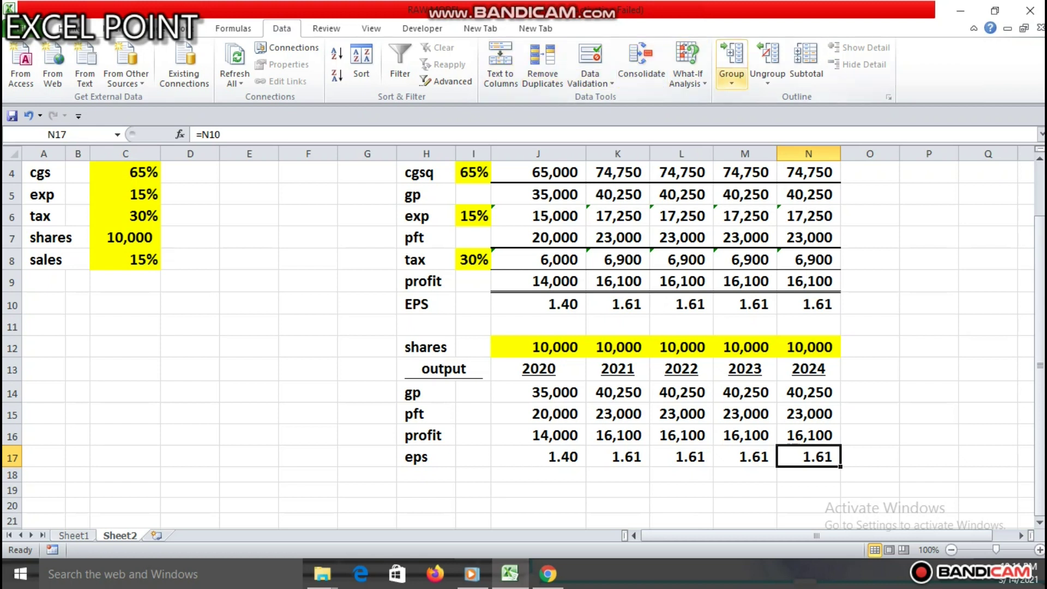
{"action": "left_click", "coordinate": [687, 63]}
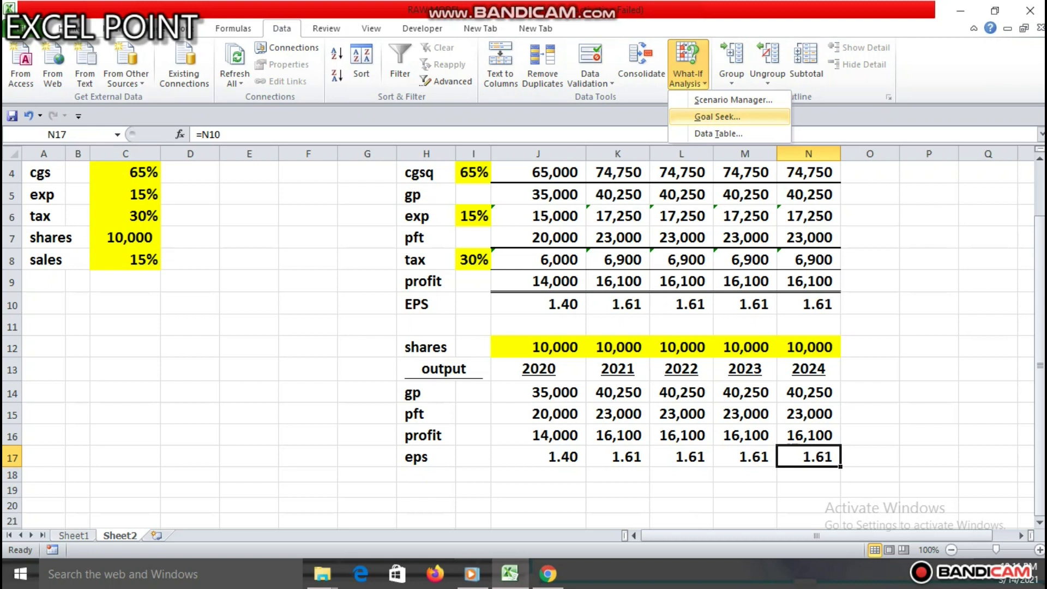
{"action": "left_click", "coordinate": [717, 117]}
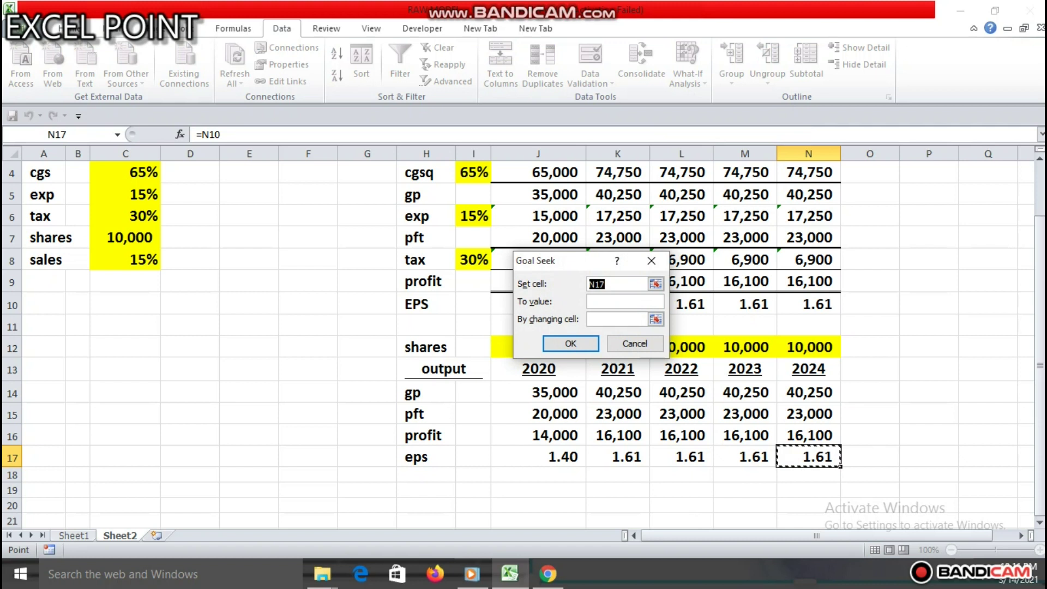
{"action": "left_click", "coordinate": [808, 457]}
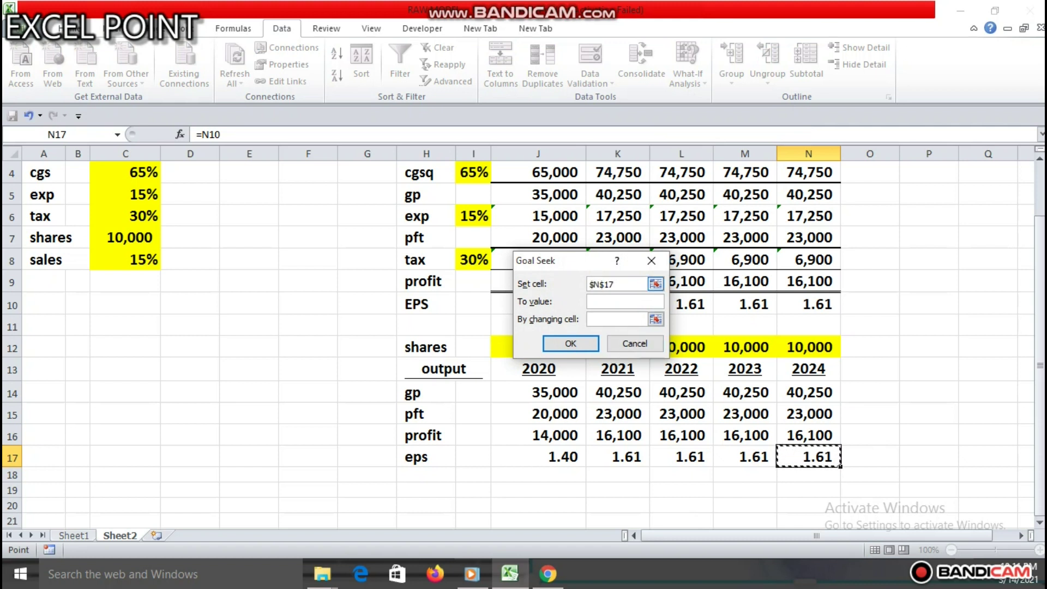
{"action": "key", "text": "BackSpace"}
{"action": "key", "text": "BackSpace"}
{"action": "key", "text": "BackSpace"}
{"action": "key", "text": "BackSpace"}
{"action": "key", "text": "BackSpace"}
{"action": "left_click", "coordinate": [807, 455]}
{"action": "left_click", "coordinate": [625, 302]}
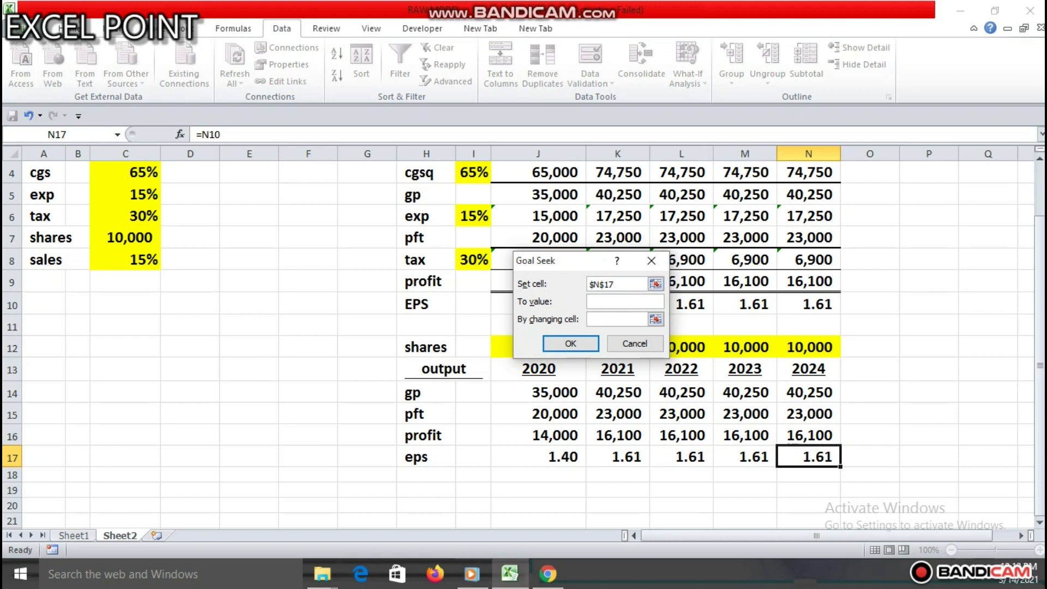
Goal-seek the 2024 eps to 5 by changing the sales growth input in C8, and keep the solution.
{"action": "type", "text": "5"}
{"action": "key", "text": "Tab"}
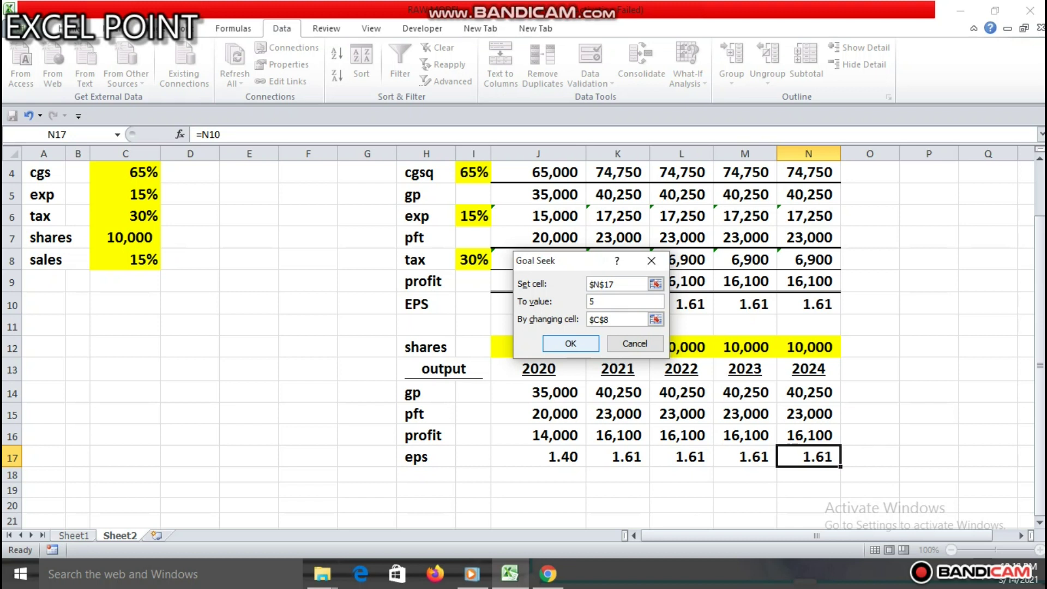
{"action": "key", "text": "Return"}
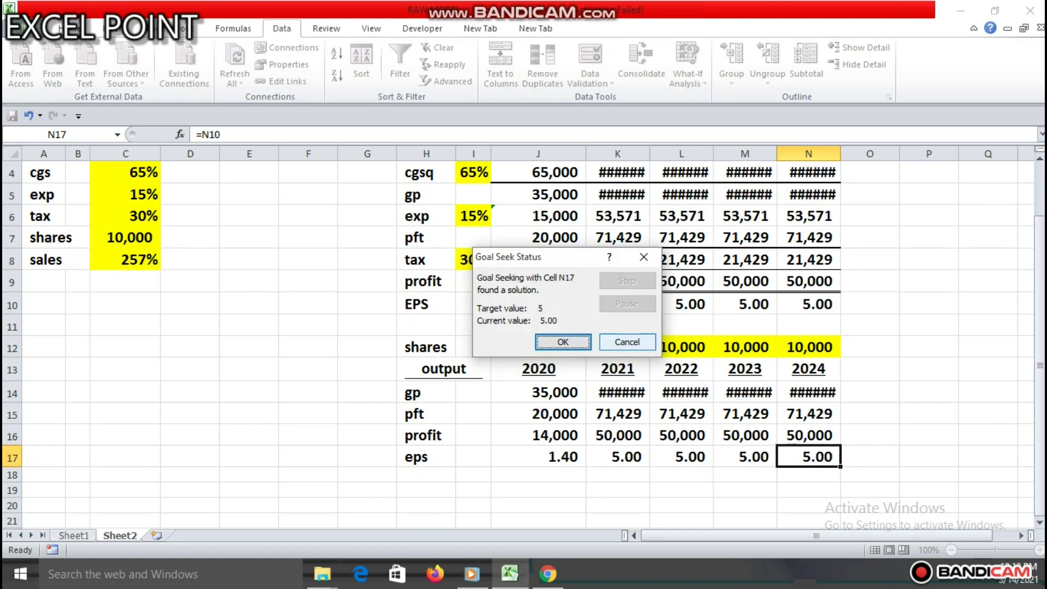
{"action": "left_click", "coordinate": [563, 342]}
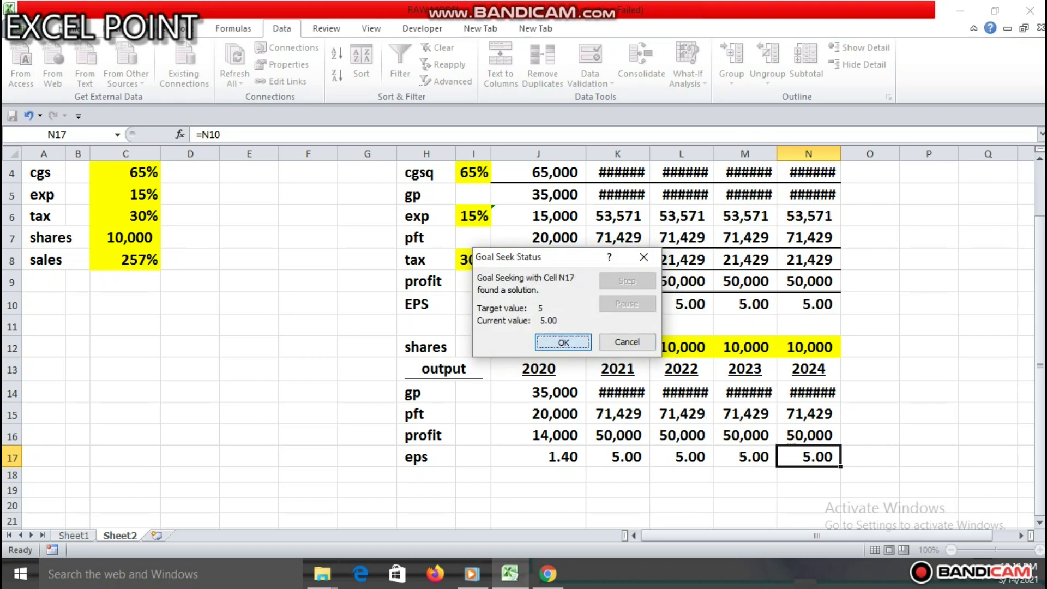
Auto-fit the widths of the 2021 to 2024 columns K to N to their contents.
{"action": "double_click", "coordinate": [840, 154]}
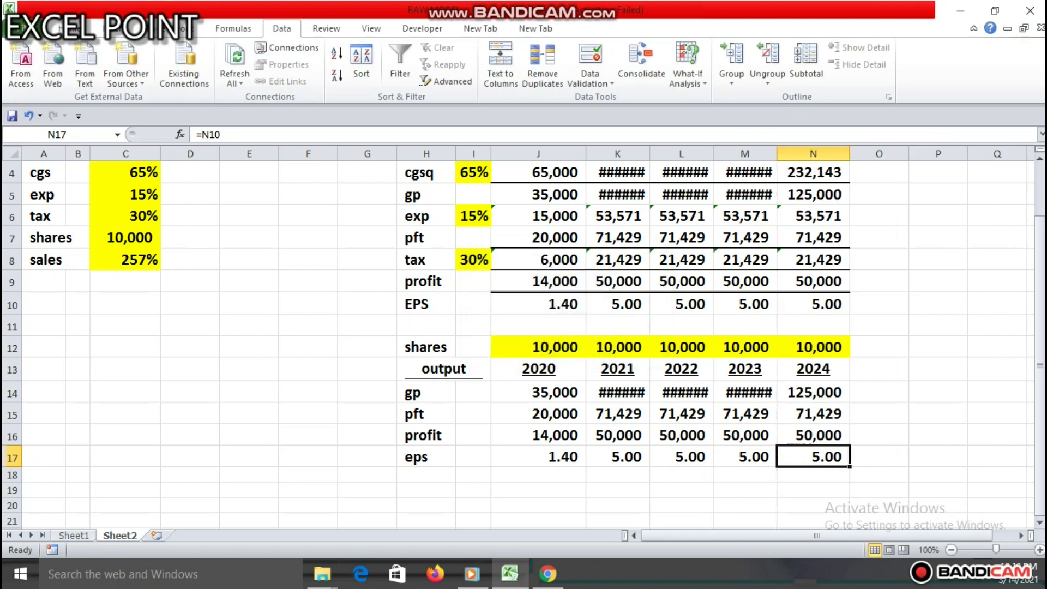
{"action": "double_click", "coordinate": [776, 154]}
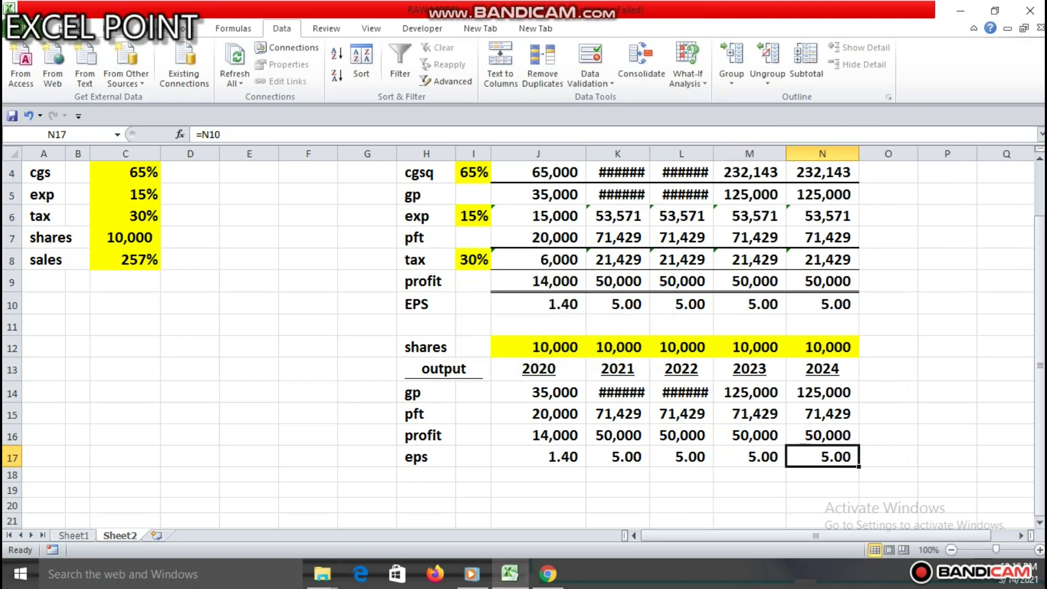
{"action": "double_click", "coordinate": [713, 154]}
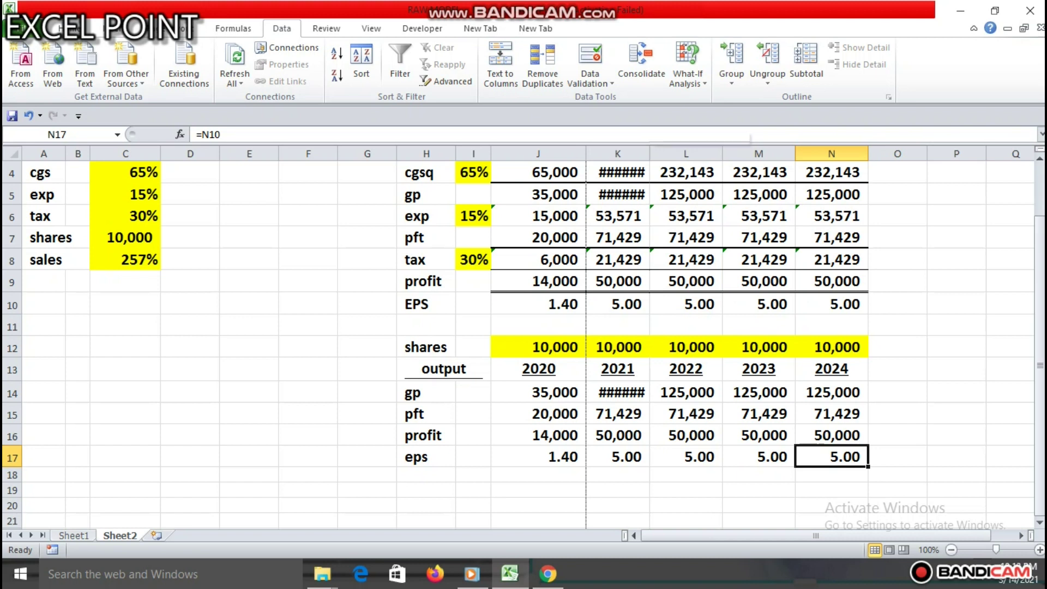
{"action": "double_click", "coordinate": [650, 153]}
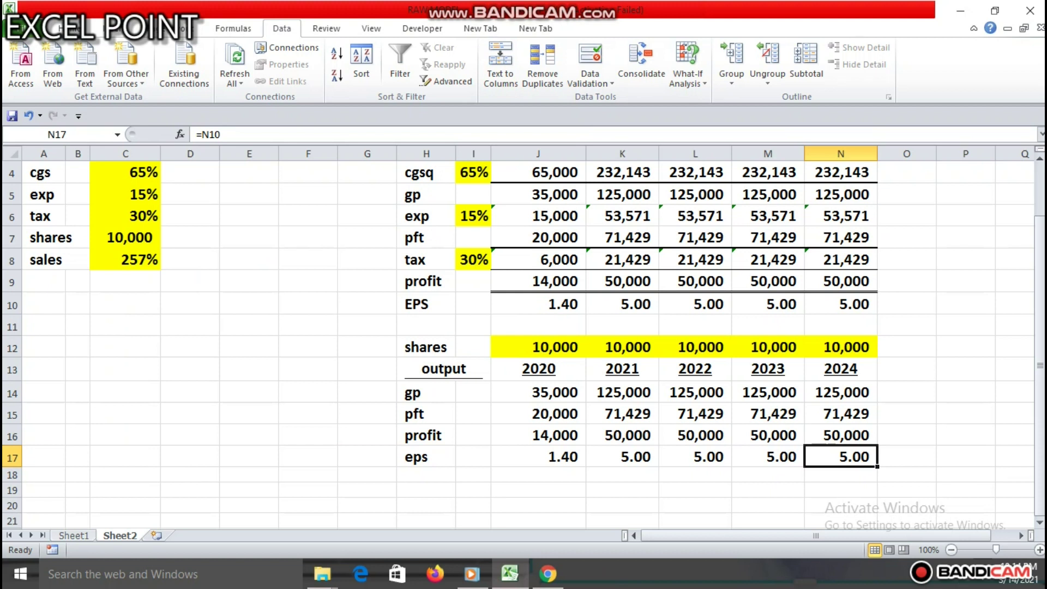
Start another Goal Seek on the 2024 eps, choosing N17 as the set cell.
{"action": "left_click", "coordinate": [126, 260]}
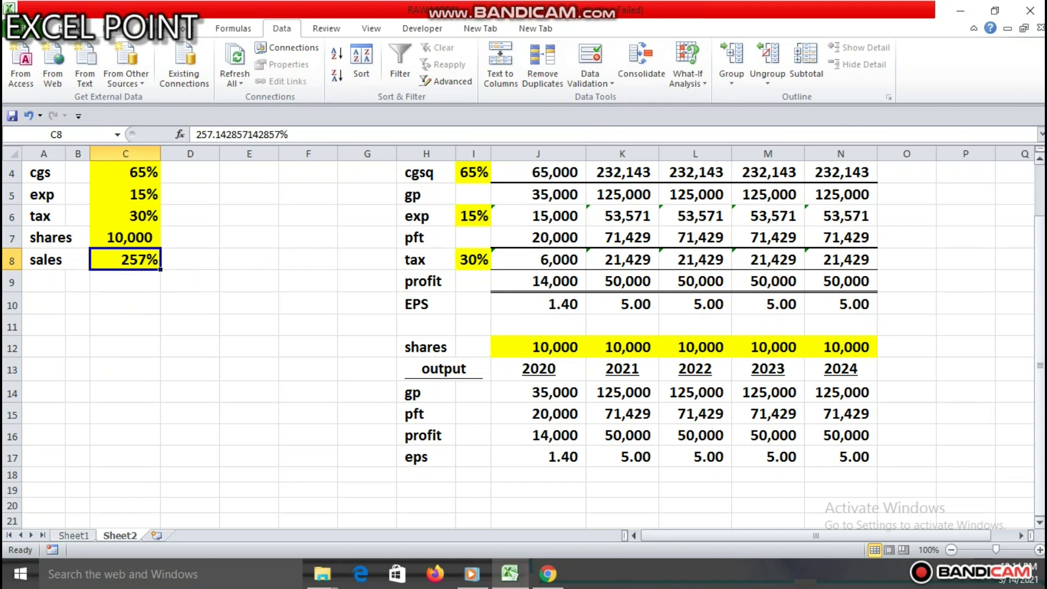
{"action": "left_click", "coordinate": [768, 457]}
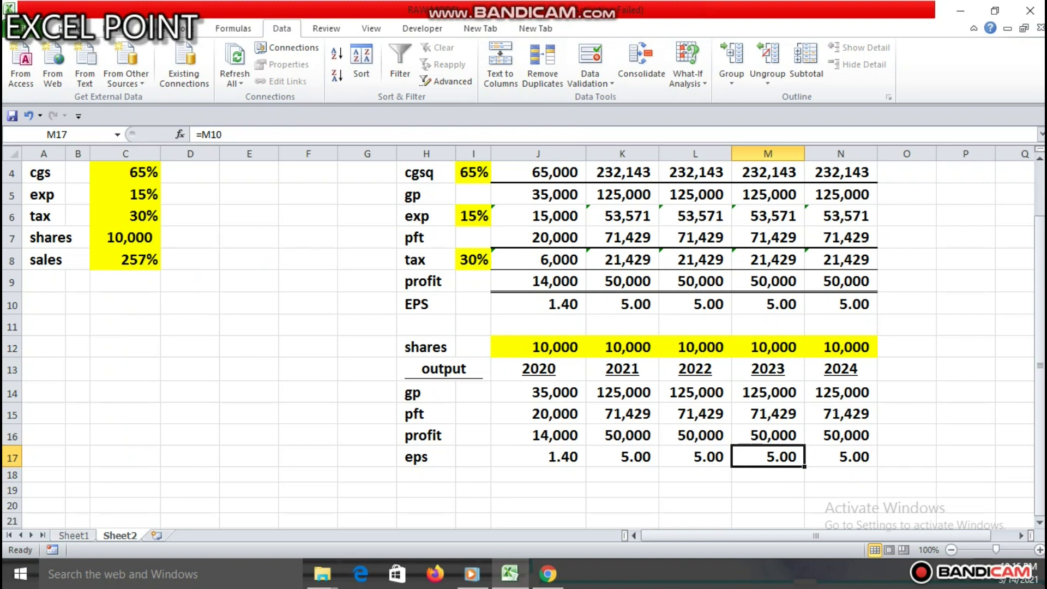
{"action": "left_click", "coordinate": [695, 457]}
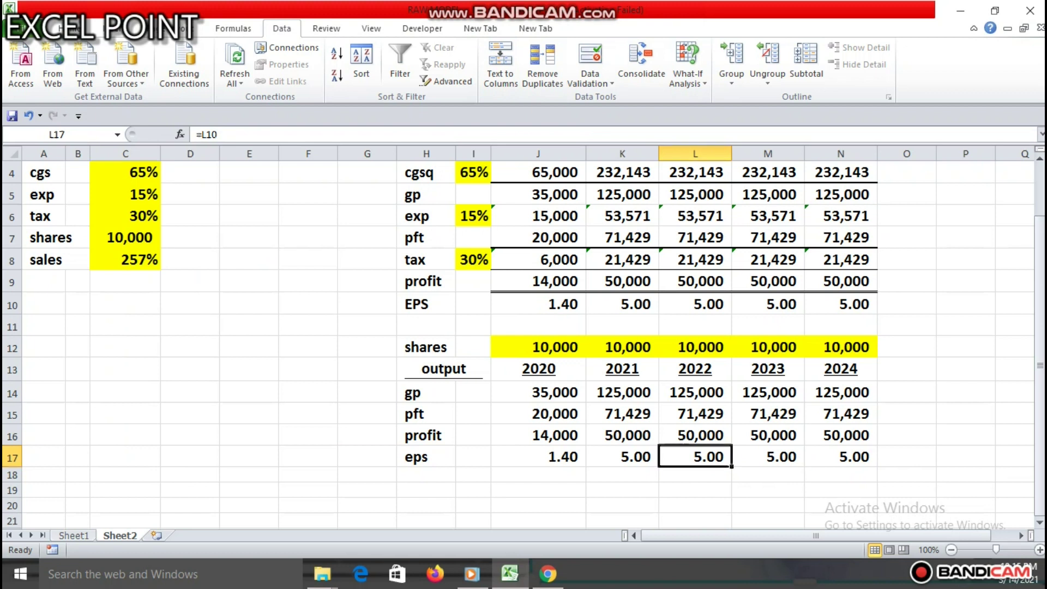
{"action": "left_click", "coordinate": [125, 215]}
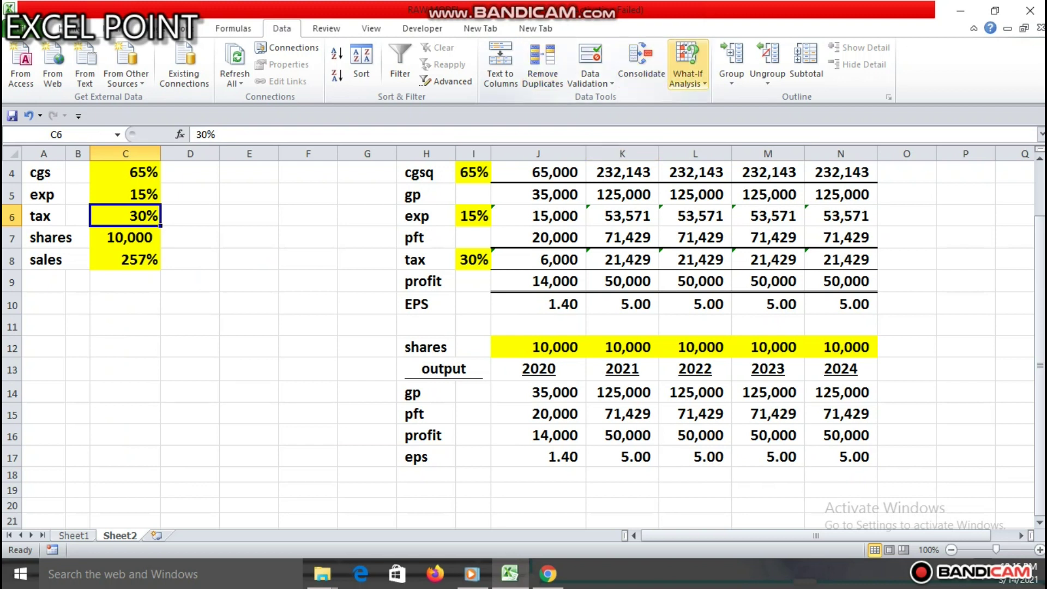
{"action": "left_click", "coordinate": [687, 63]}
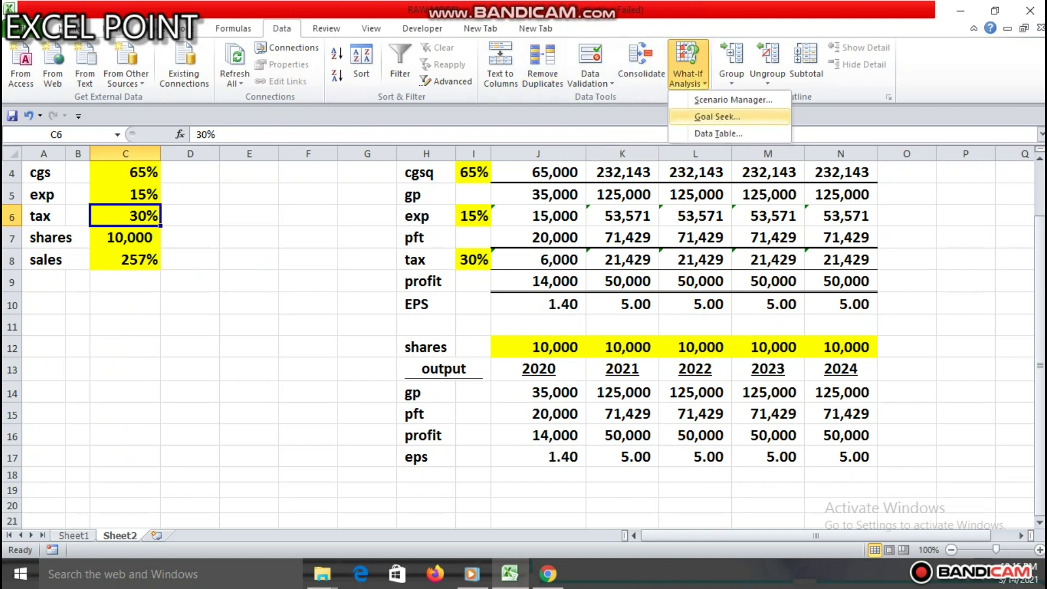
{"action": "left_click", "coordinate": [717, 116]}
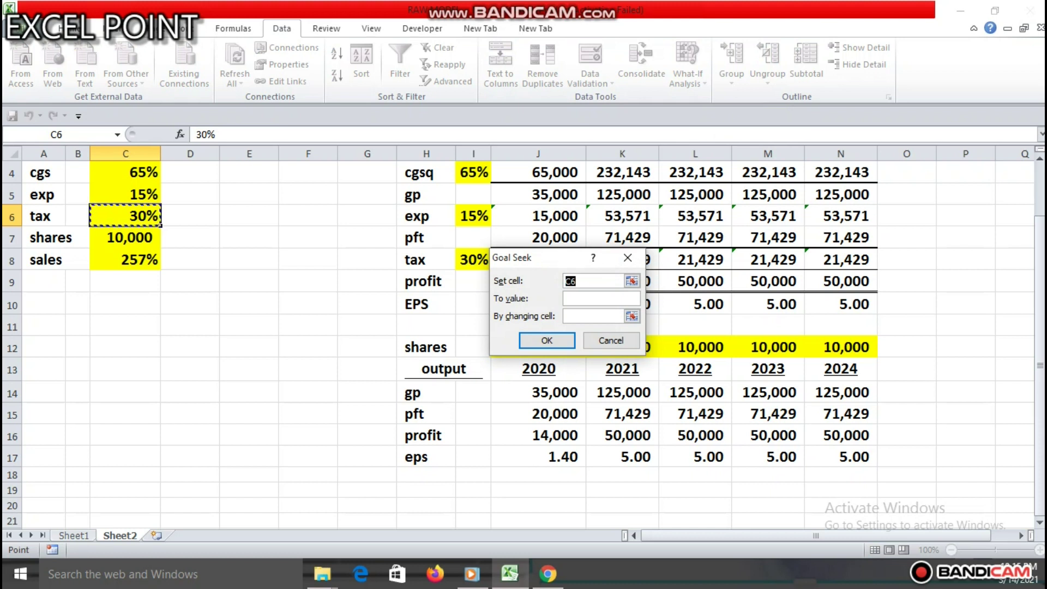
{"action": "left_click", "coordinate": [695, 456]}
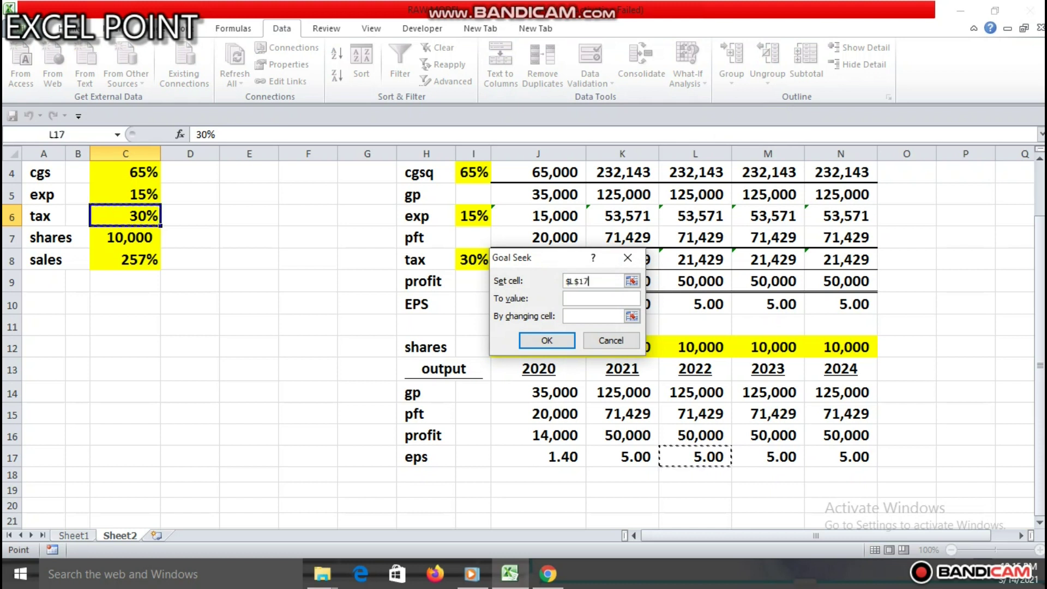
{"action": "left_click", "coordinate": [840, 456]}
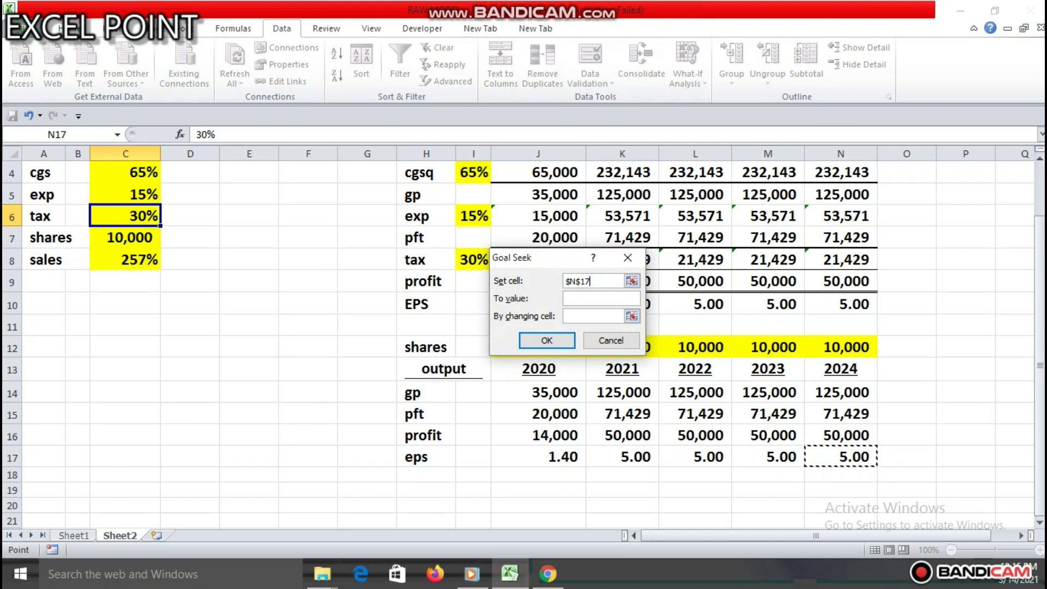
Goal-seek N17 to 7 by changing the tax rate input in C6, and accept the solution.
{"action": "key", "text": "Tab"}
{"action": "type", "text": "7"}
{"action": "key", "text": "Tab"}
{"action": "left_click", "coordinate": [125, 216]}
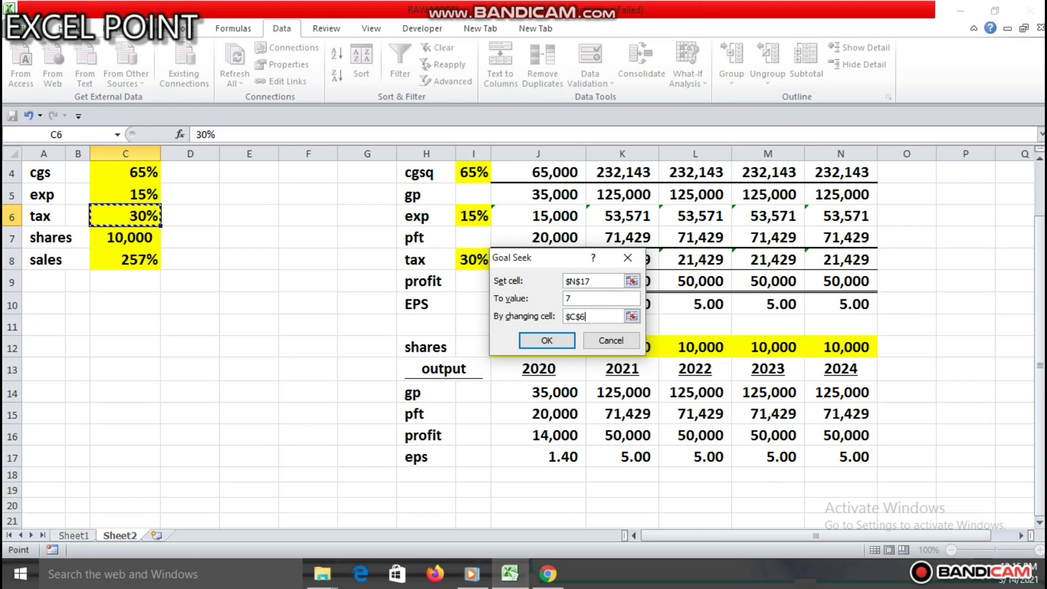
{"action": "key", "text": "Tab"}
{"action": "key", "text": "Return"}
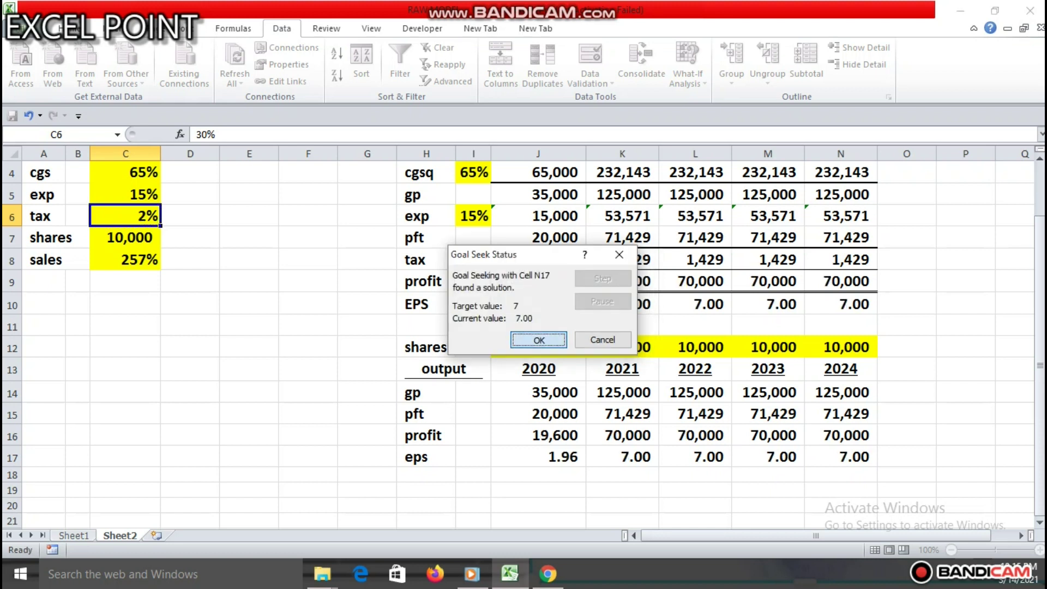
{"action": "key", "text": "Return"}
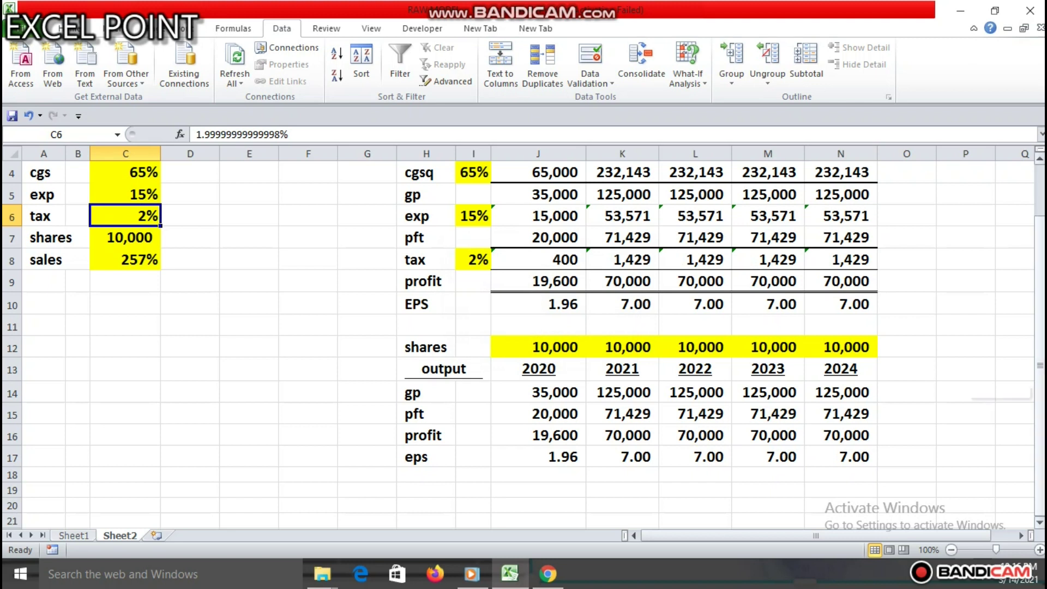
Add the label YEARS in A9 below the sales growth input.
{"action": "left_click_drag", "start_coordinate": [1039, 390], "coordinate": [1040, 356]}
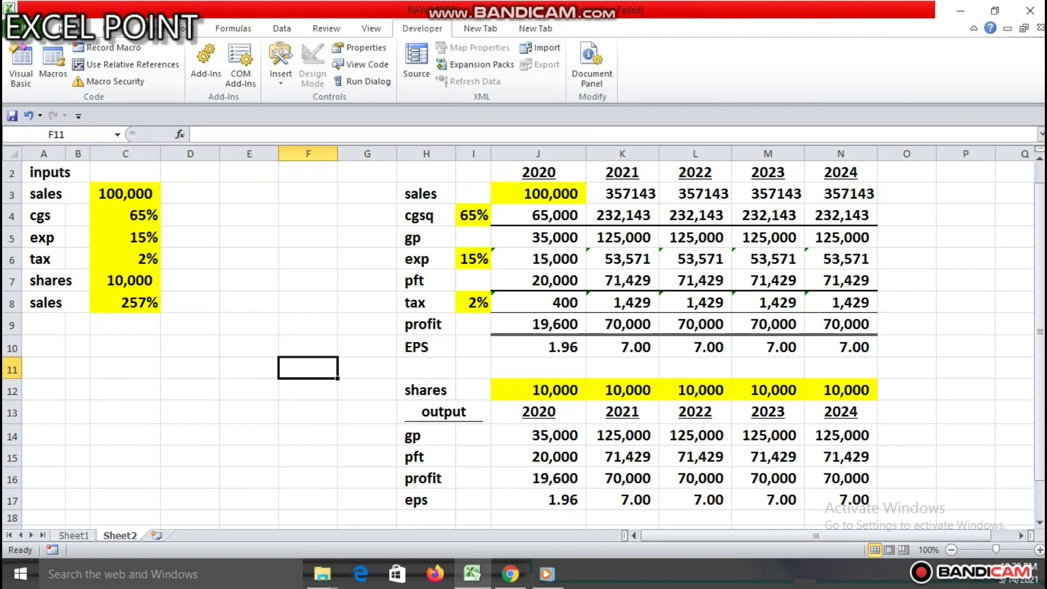
{"action": "left_click", "coordinate": [43, 346]}
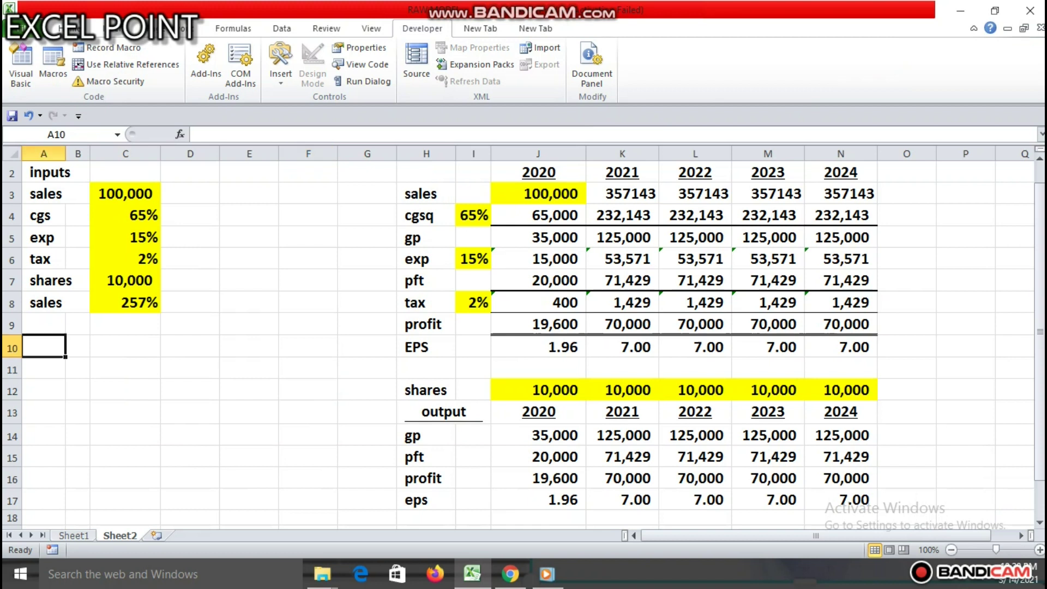
{"action": "left_click", "coordinate": [43, 325]}
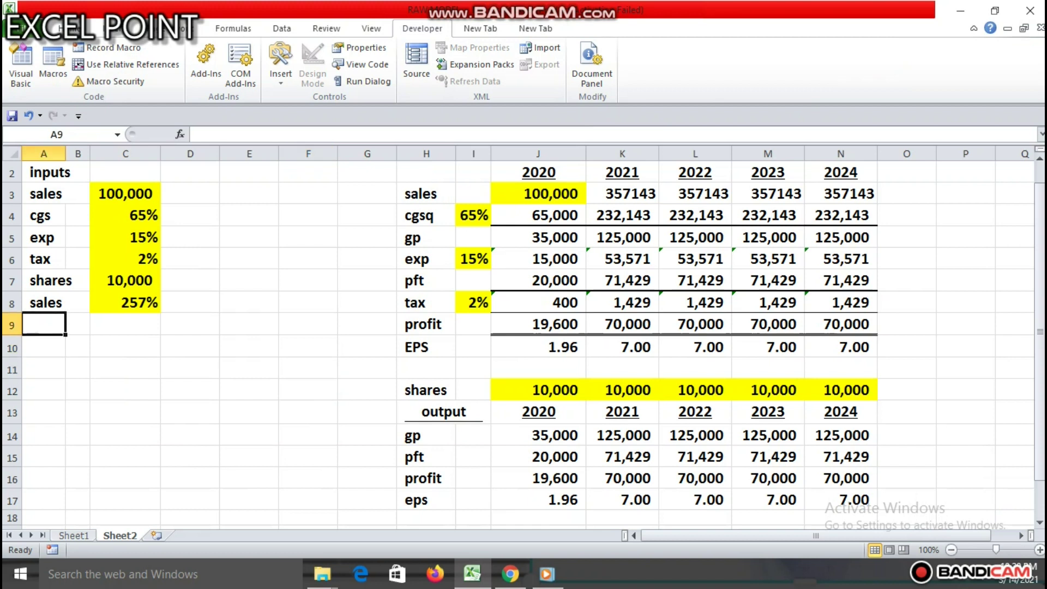
{"action": "key", "text": "F2"}
{"action": "type", "text": "YEARS"}
{"action": "left_click", "coordinate": [125, 324]}
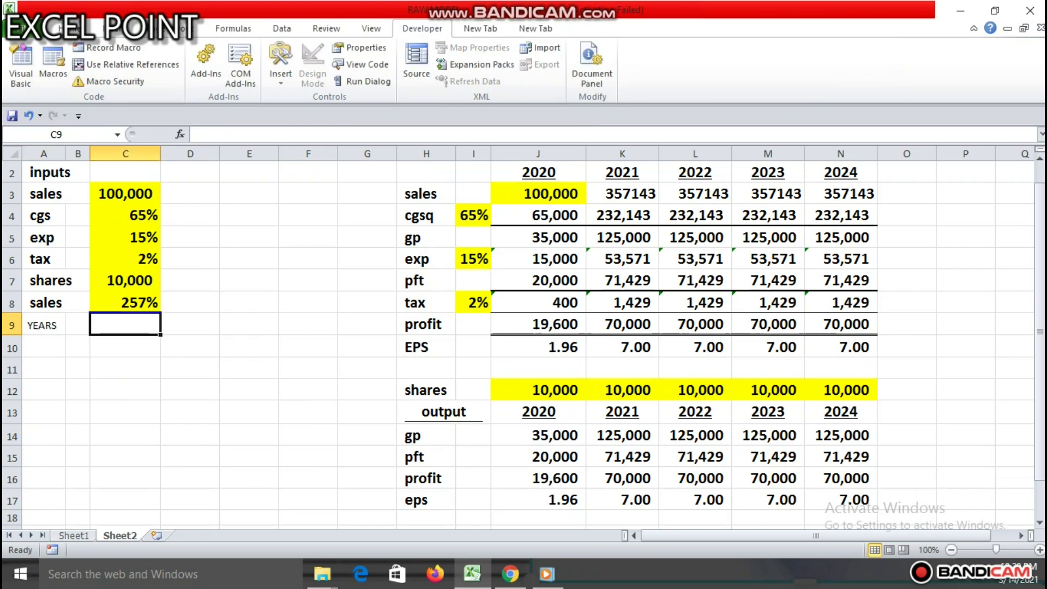
Insert a spin button form control in column C, spanning about rows 10 to 12 below the inputs.
{"action": "left_click", "coordinate": [125, 346]}
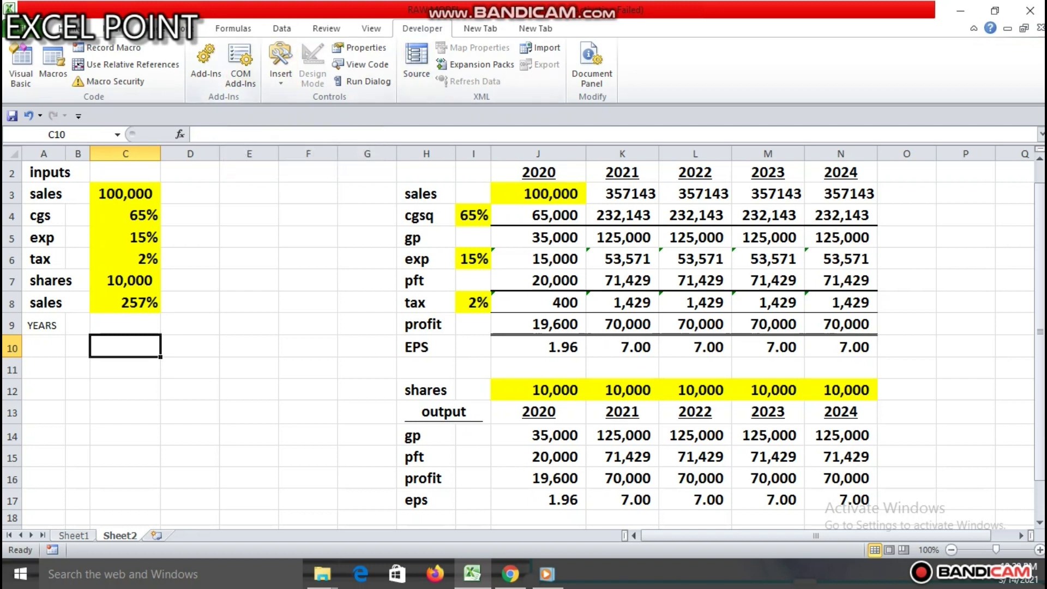
{"action": "left_click", "coordinate": [281, 65]}
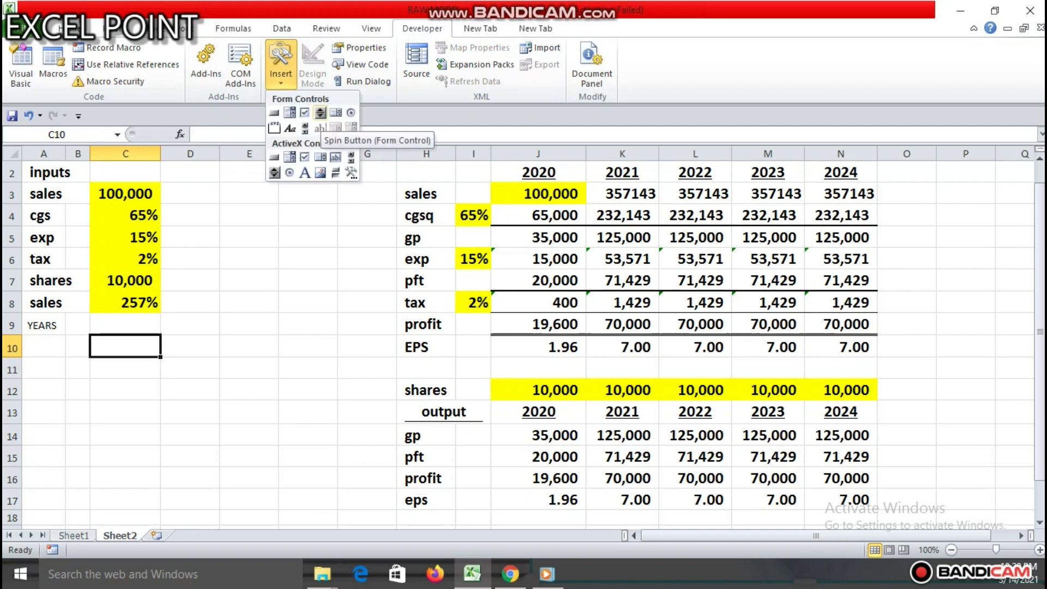
{"action": "left_click", "coordinate": [320, 113]}
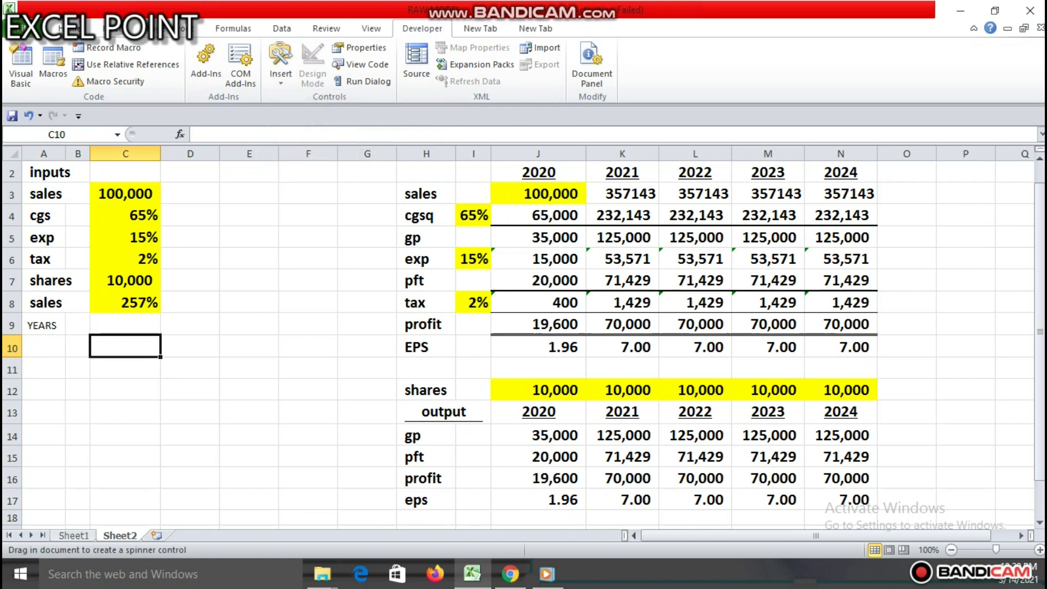
{"action": "left_click_drag", "start_coordinate": [111, 347], "coordinate": [154, 391]}
{"action": "left_click", "coordinate": [249, 368]}
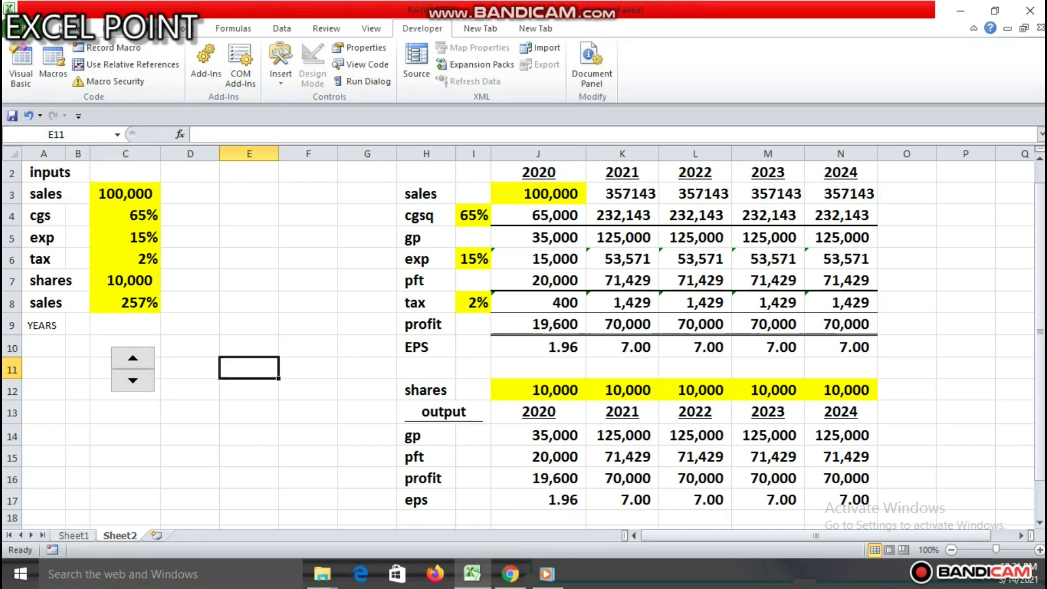
Configure the spin button with a minimum of 1, a maximum of 5 and a link to the years cell C9.
{"action": "right_click", "coordinate": [132, 369]}
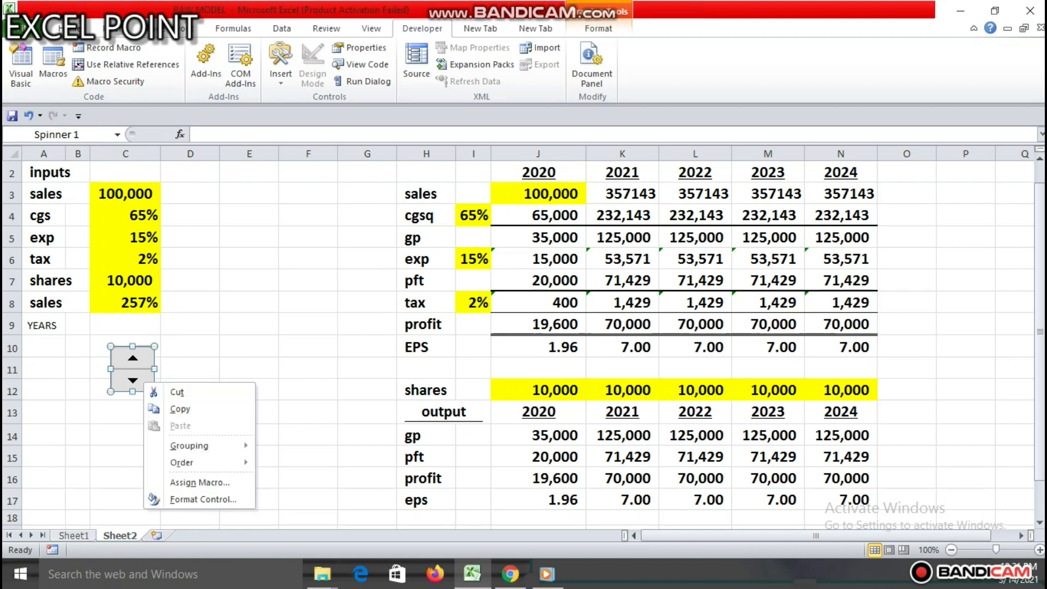
{"action": "left_click", "coordinate": [201, 499]}
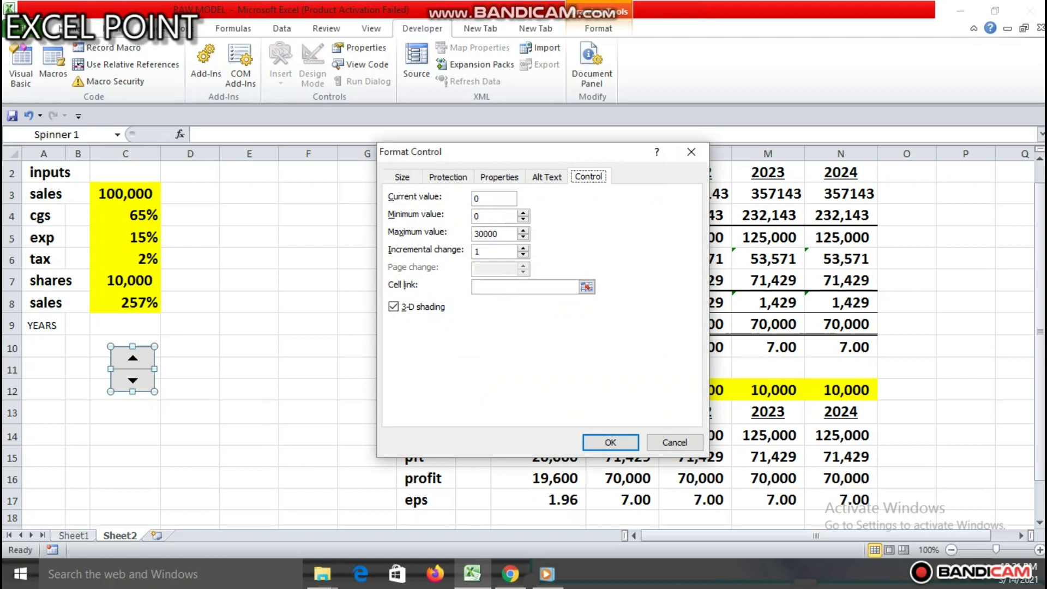
{"action": "left_click", "coordinate": [488, 217]}
{"action": "key", "text": "BackSpace"}
{"action": "type", "text": "1"}
{"action": "key", "text": "Tab"}
{"action": "type", "text": "5"}
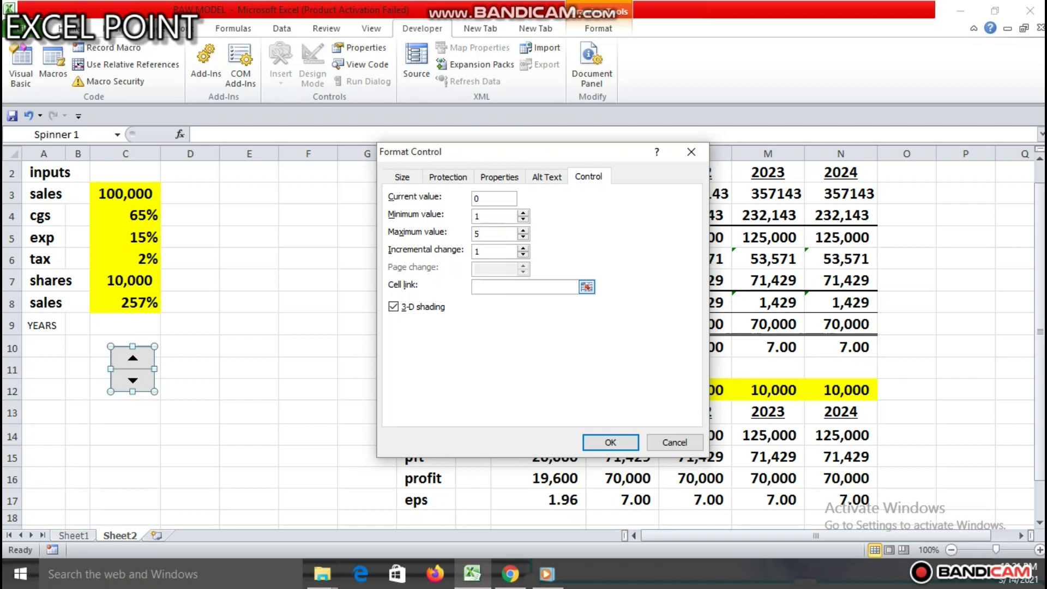
{"action": "left_click", "coordinate": [524, 286]}
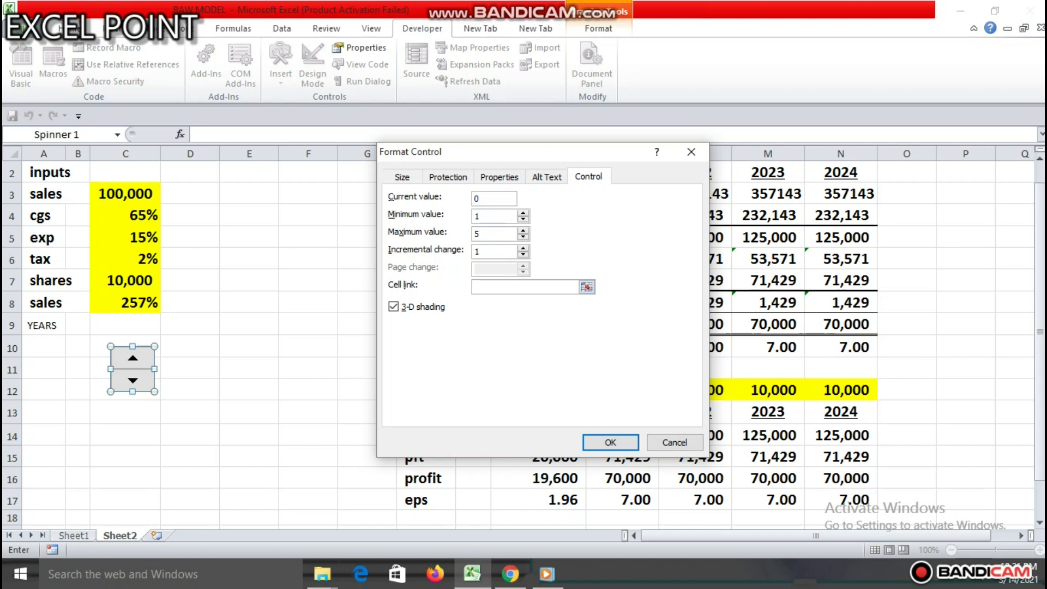
{"action": "left_click", "coordinate": [126, 324]}
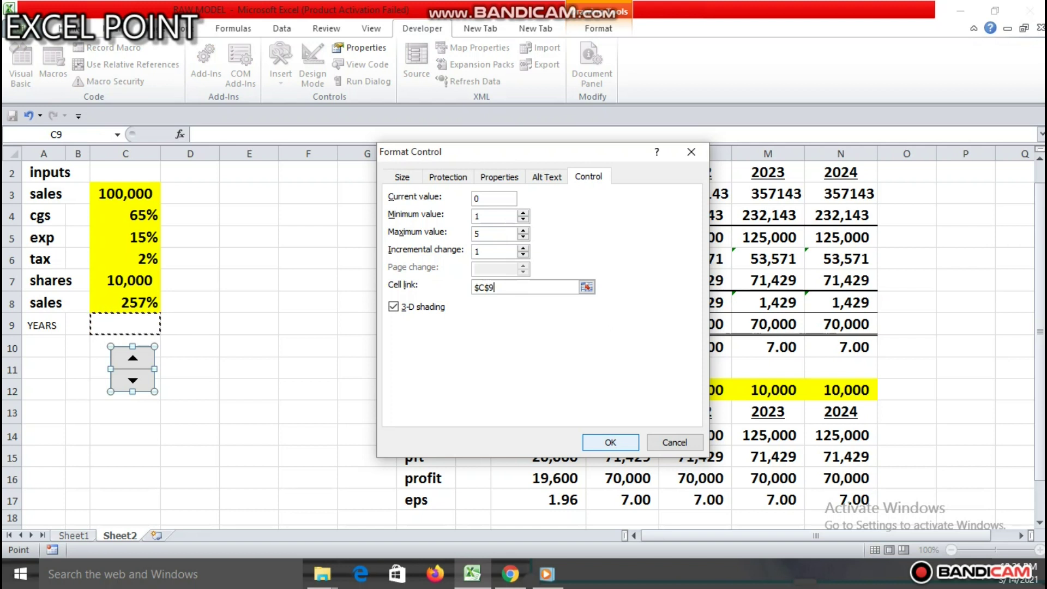
{"action": "left_click", "coordinate": [610, 442]}
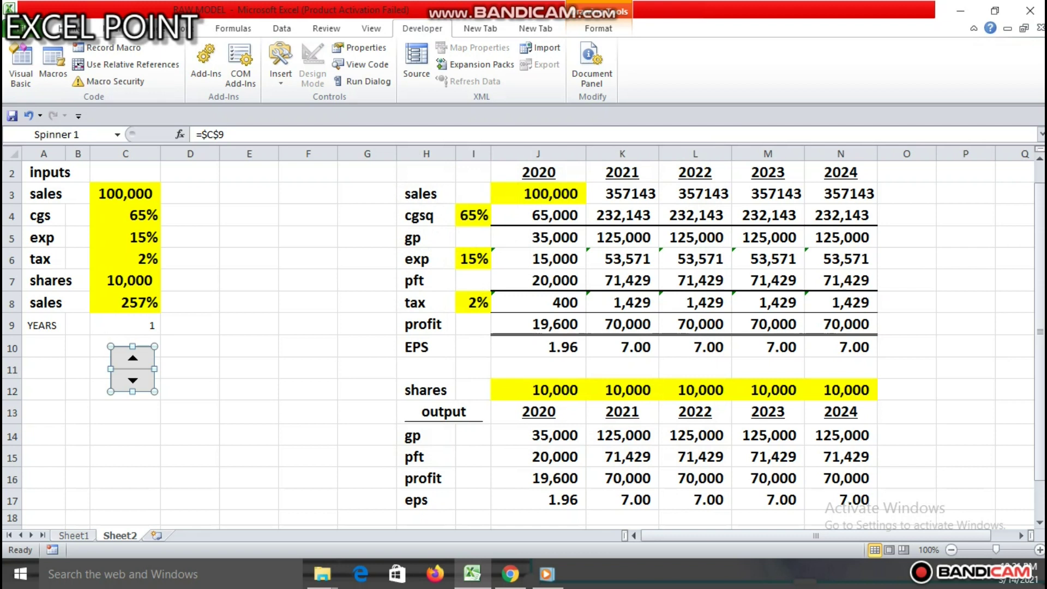
{"action": "double_click", "coordinate": [189, 368]}
{"action": "key", "text": "Escape"}
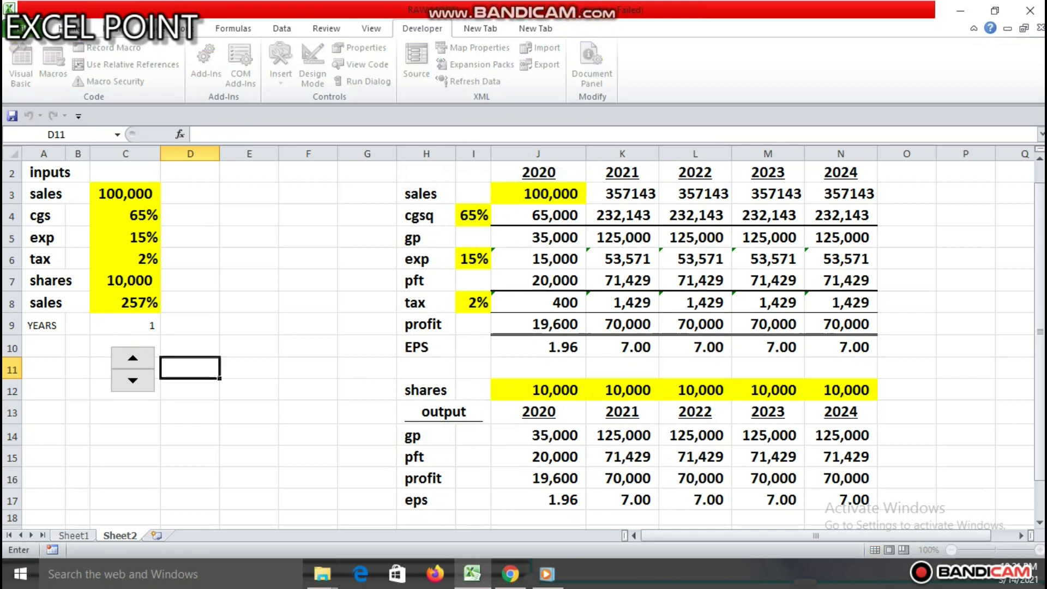
Test the spin button by stepping the years value up and down, stopping at 3.
{"action": "left_click", "coordinate": [133, 357]}
{"action": "left_click", "coordinate": [133, 358]}
{"action": "left_click", "coordinate": [133, 358]}
{"action": "left_click", "coordinate": [133, 358]}
{"action": "left_click", "coordinate": [132, 381]}
{"action": "left_click", "coordinate": [132, 380]}
{"action": "left_click", "coordinate": [133, 380]}
{"action": "left_click", "coordinate": [132, 380]}
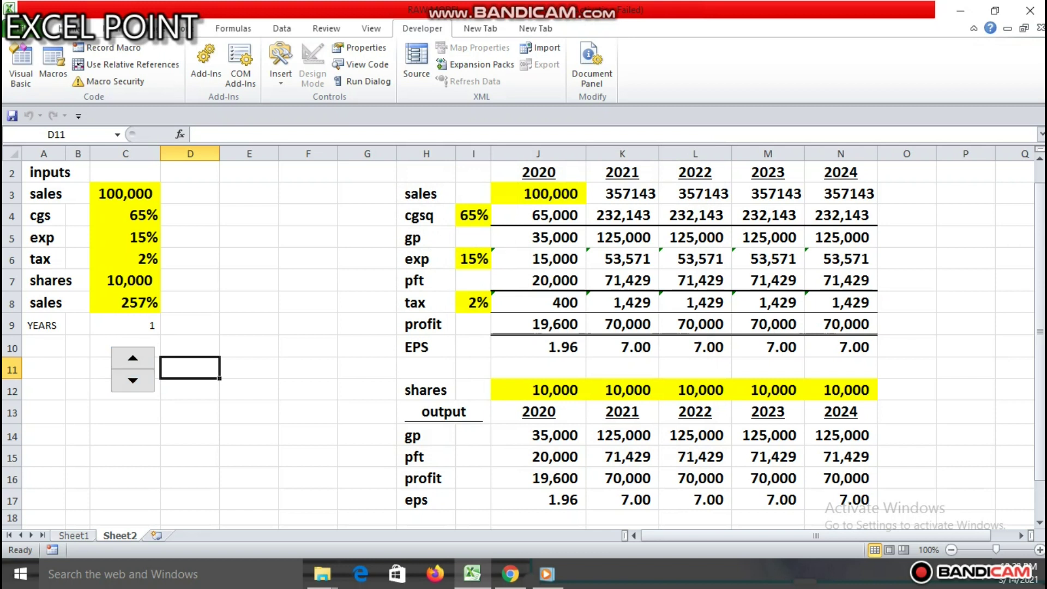
{"action": "left_click", "coordinate": [132, 358]}
{"action": "left_click", "coordinate": [133, 357]}
Number the year columns 1 to 5 in J1:N1 above the 2020 to 2024 headers.
{"action": "left_click_drag", "start_coordinate": [1039, 261], "coordinate": [1040, 243]}
{"action": "left_click", "coordinate": [538, 169]}
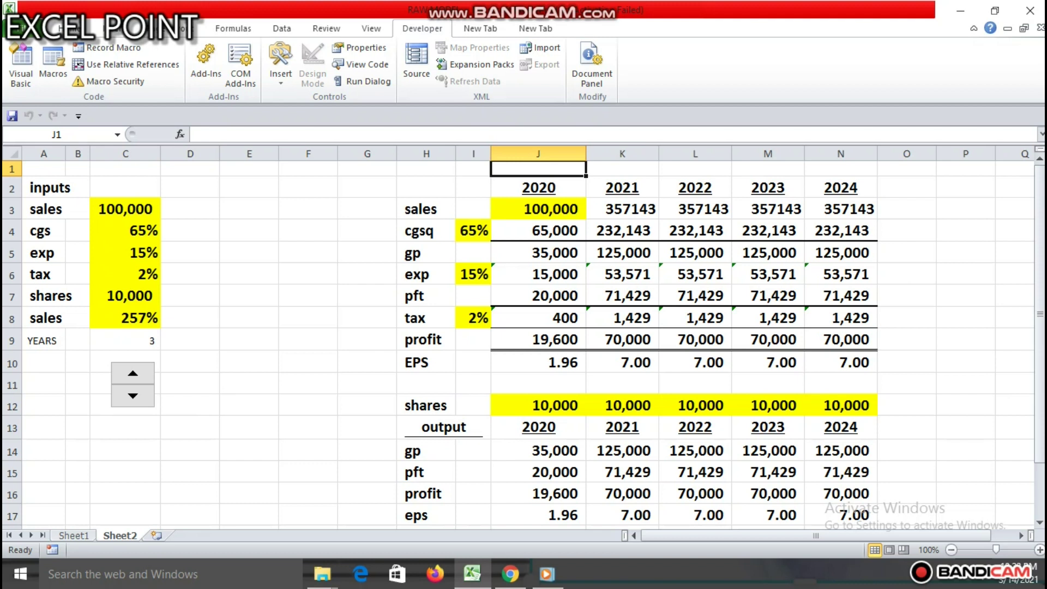
{"action": "type", "text": "1"}
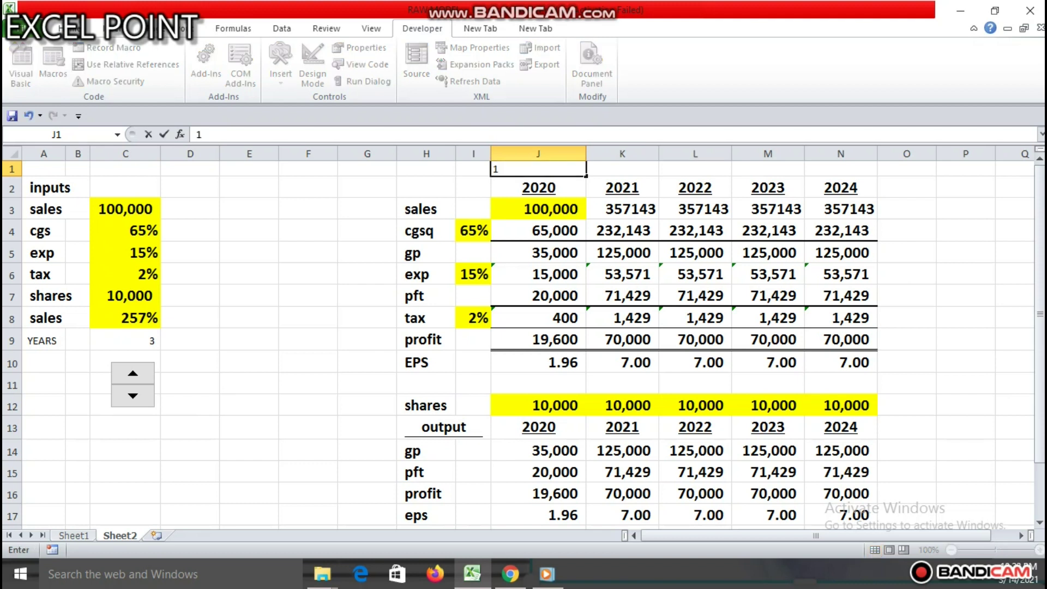
{"action": "key", "text": "Tab"}
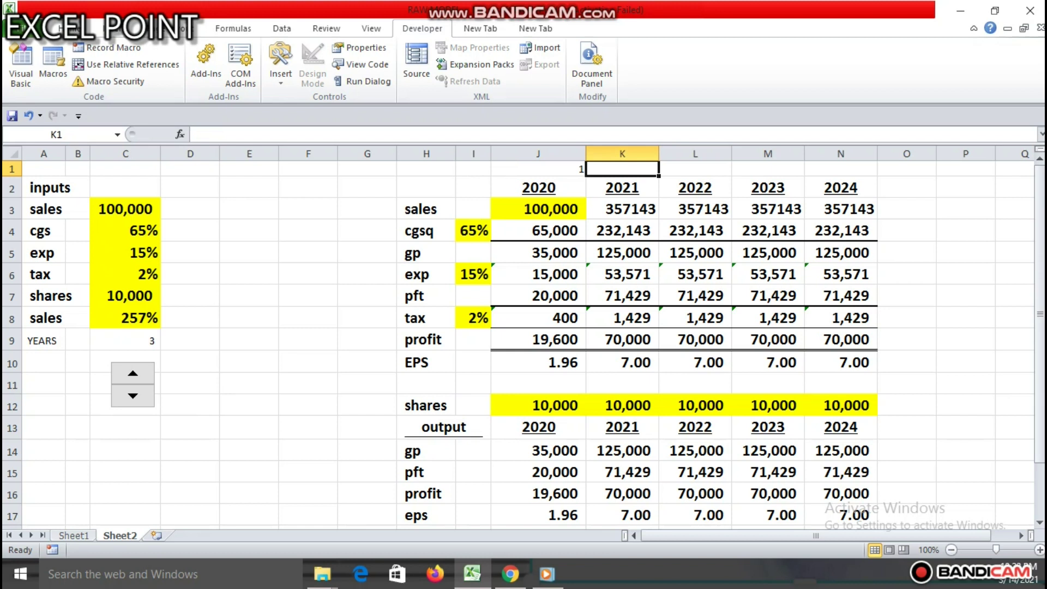
{"action": "type", "text": "2"}
{"action": "key", "text": "Tab"}
{"action": "type", "text": "3"}
{"action": "key", "text": "Tab"}
{"action": "type", "text": "4"}
{"action": "key", "text": "Tab"}
{"action": "type", "text": "5"}
Start a formula-based conditional formatting rule on L9 with the formula =J$1>$C$9.
{"action": "left_click", "coordinate": [695, 340]}
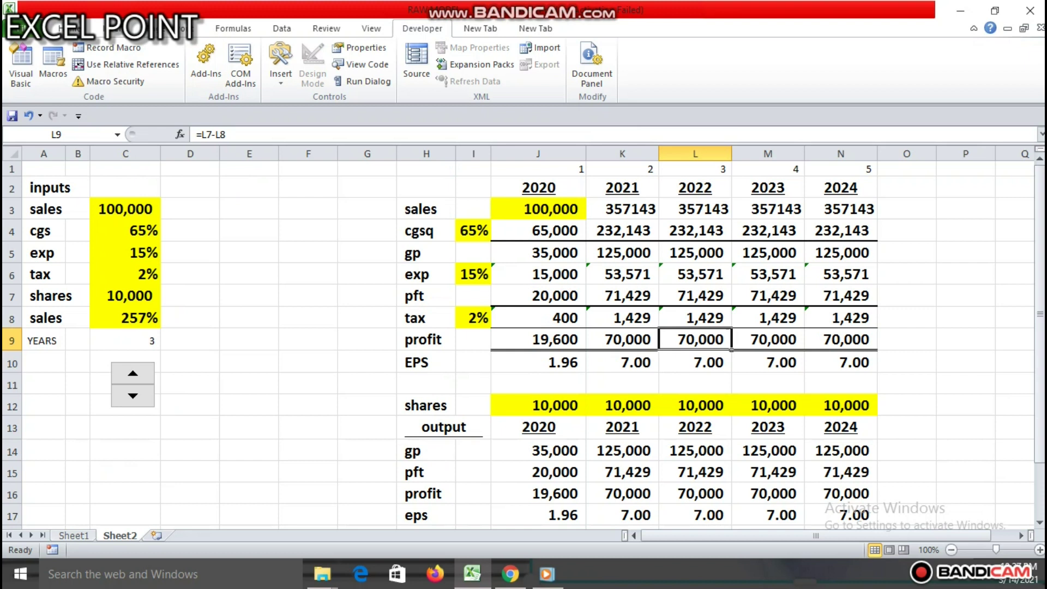
{"action": "left_click", "coordinate": [70, 28]}
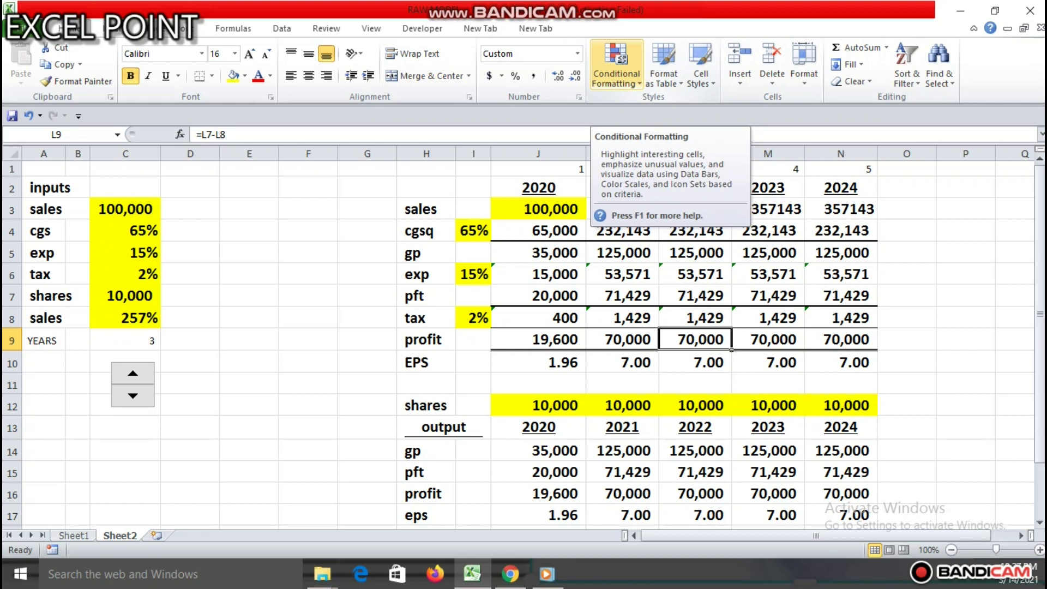
{"action": "left_click", "coordinate": [616, 62]}
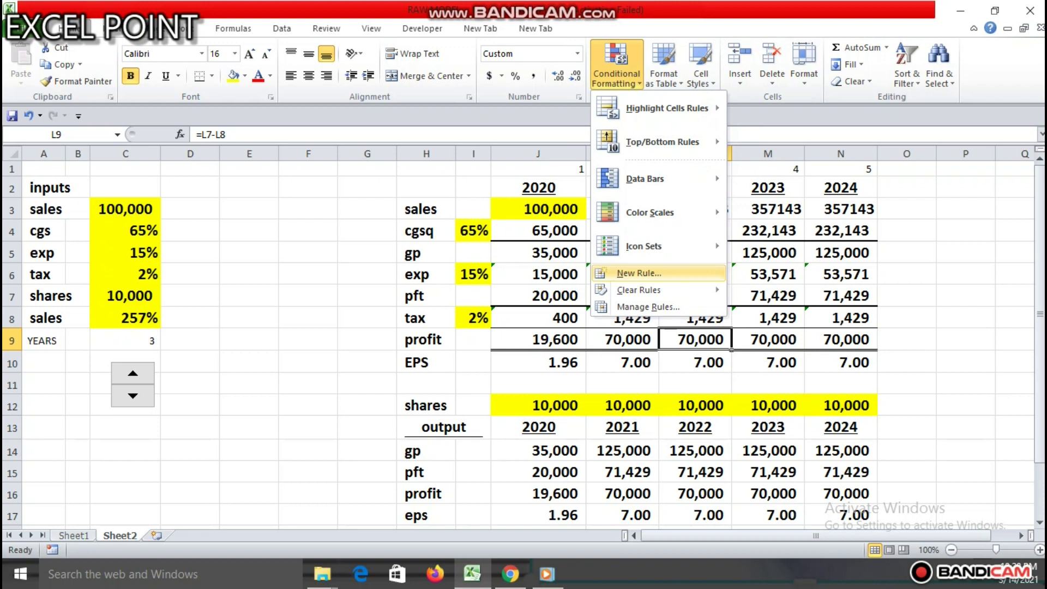
{"action": "left_click", "coordinate": [637, 272]}
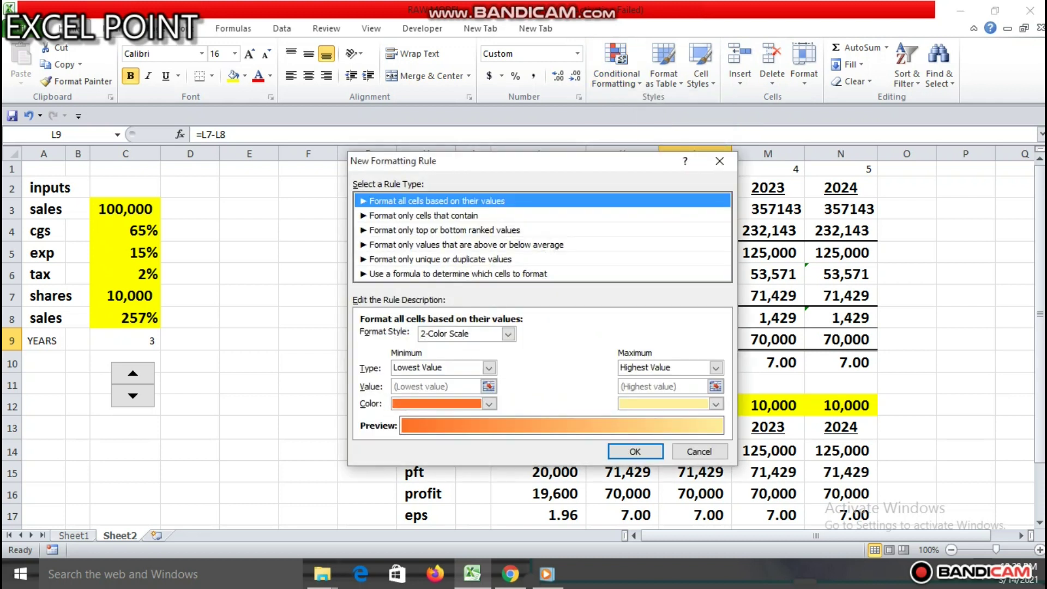
{"action": "left_click", "coordinate": [458, 274]}
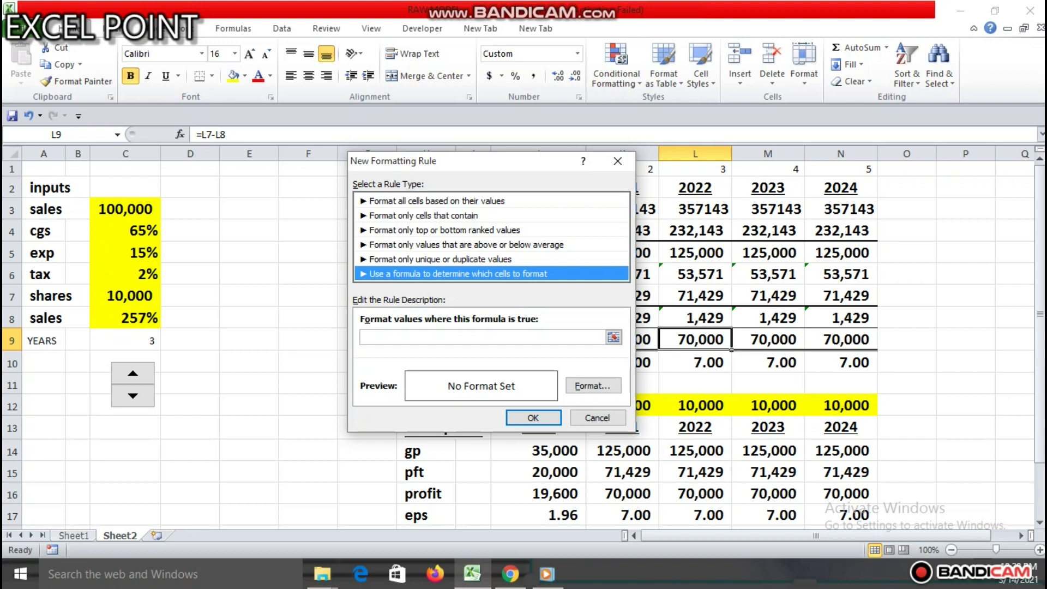
{"action": "left_click", "coordinate": [479, 337]}
{"action": "type", "text": "="}
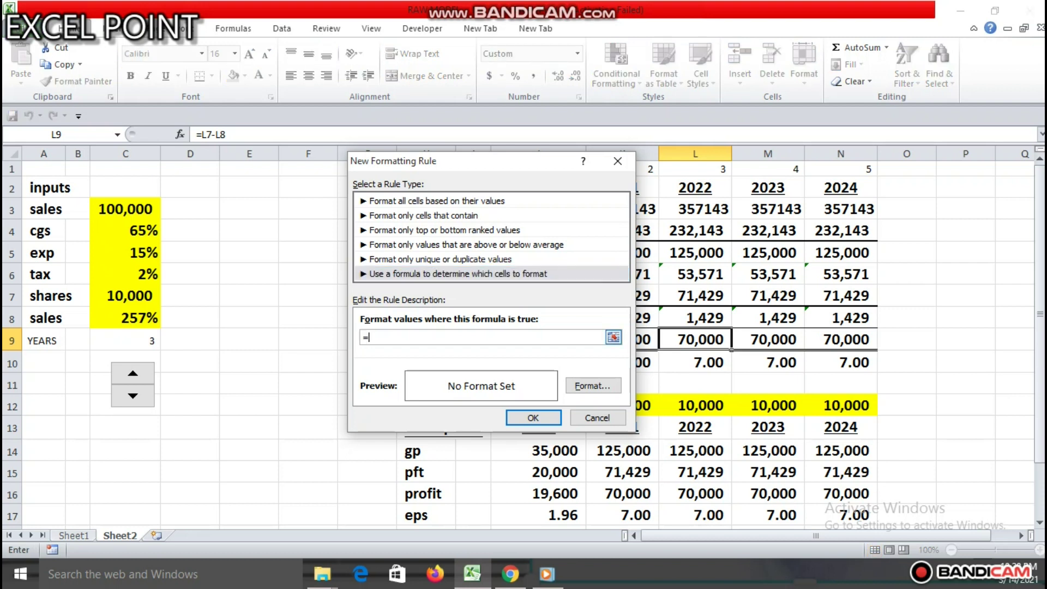
{"action": "left_click_drag", "start_coordinate": [480, 162], "coordinate": [553, 205]}
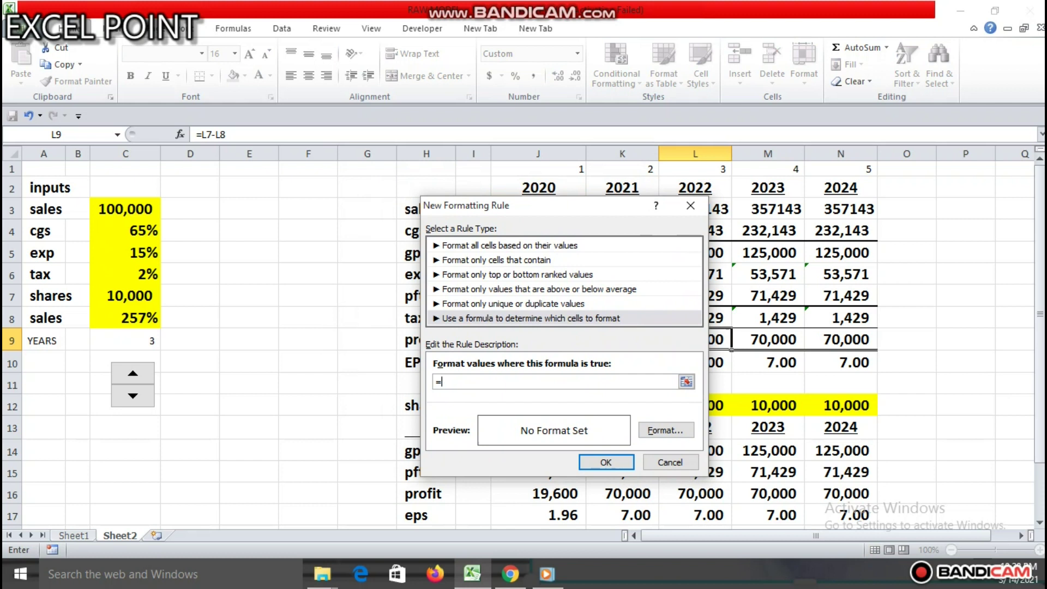
{"action": "left_click", "coordinate": [538, 169]}
{"action": "left_click", "coordinate": [445, 382]}
{"action": "key", "text": "BackSpace"}
{"action": "type", "text": ">"}
{"action": "left_click", "coordinate": [125, 340]}
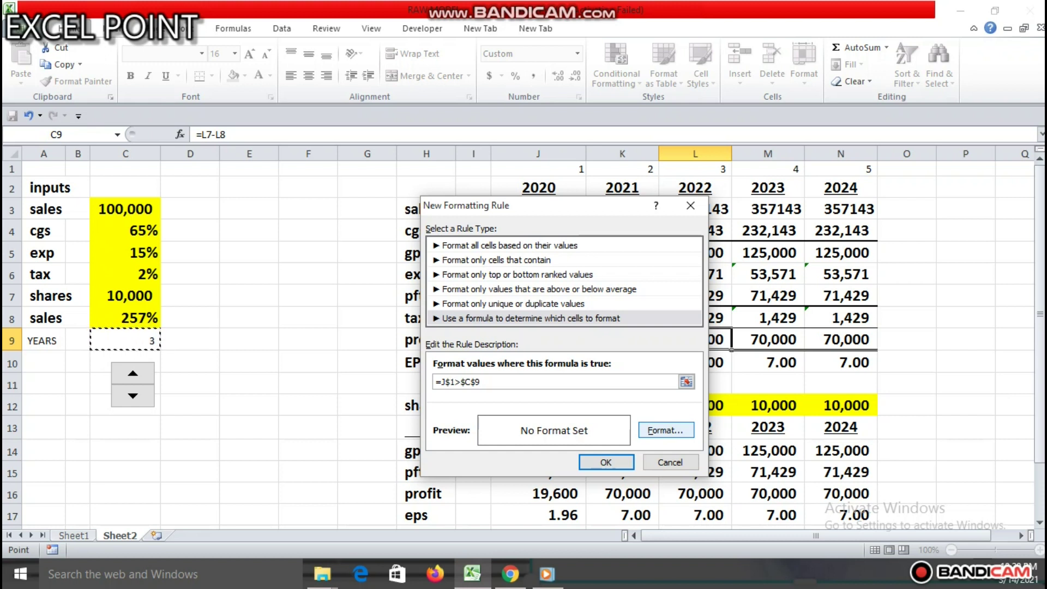
Set the rule's format to a white font colour and create the conditional formatting rule.
{"action": "left_click", "coordinate": [666, 430]}
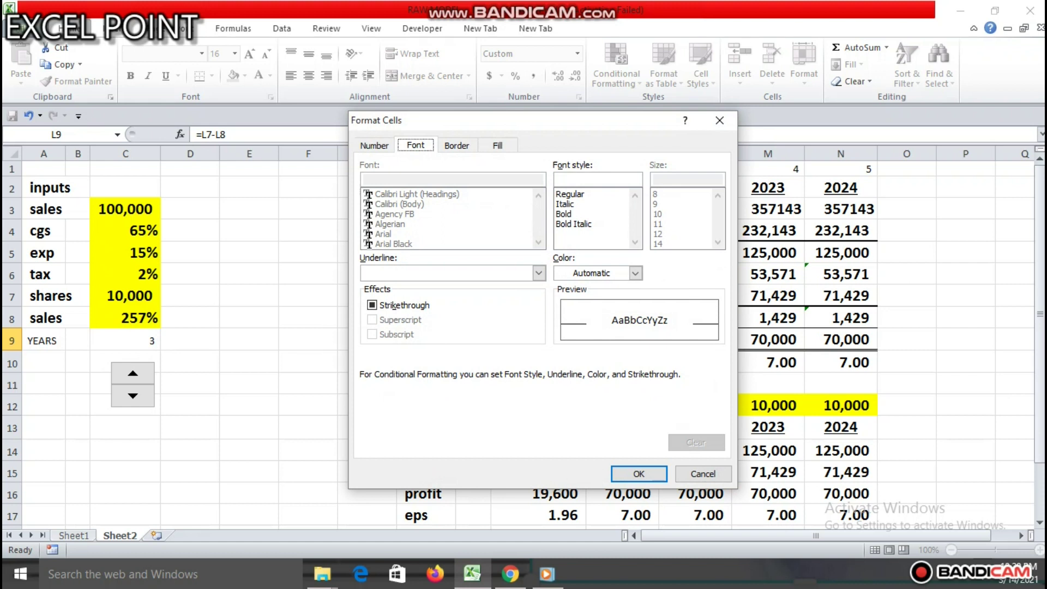
{"action": "left_click", "coordinate": [374, 145]}
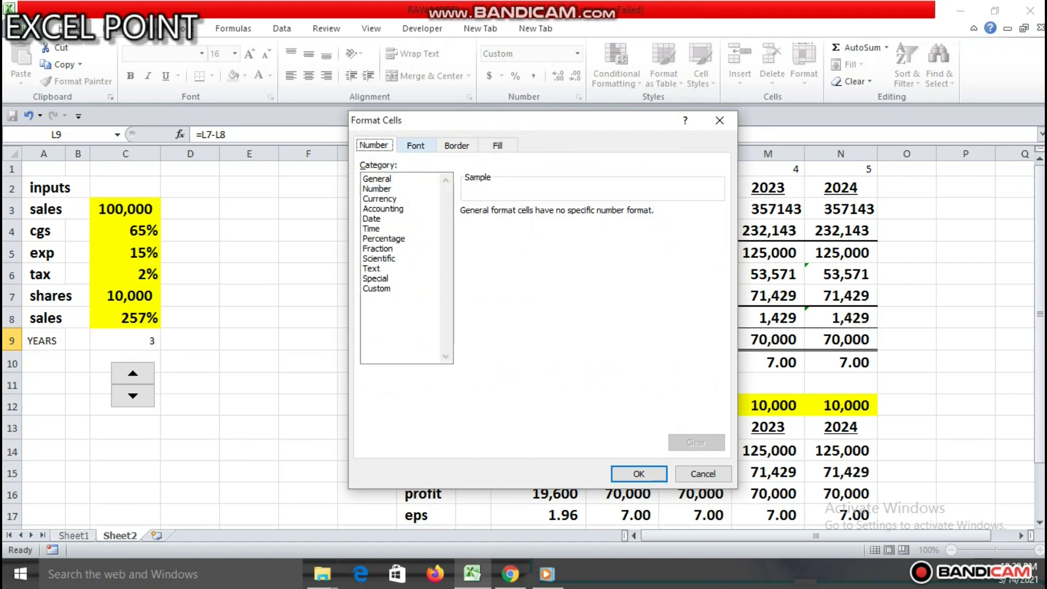
{"action": "left_click", "coordinate": [415, 145]}
{"action": "left_click", "coordinate": [457, 145]}
{"action": "left_click", "coordinate": [519, 190]}
{"action": "left_click", "coordinate": [498, 145]}
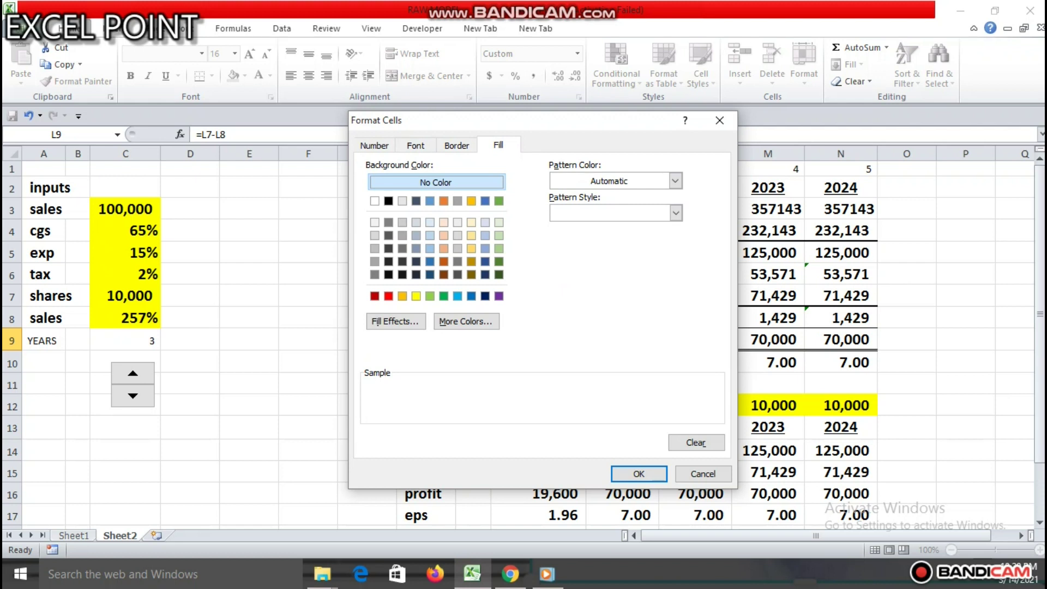
{"action": "left_click", "coordinate": [416, 146]}
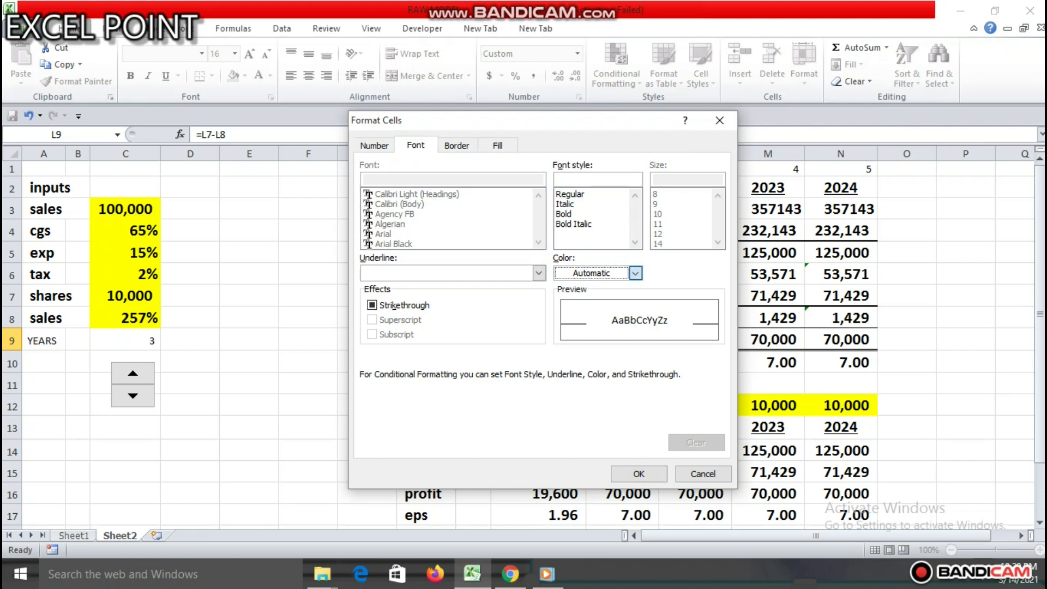
{"action": "left_click", "coordinate": [635, 272]}
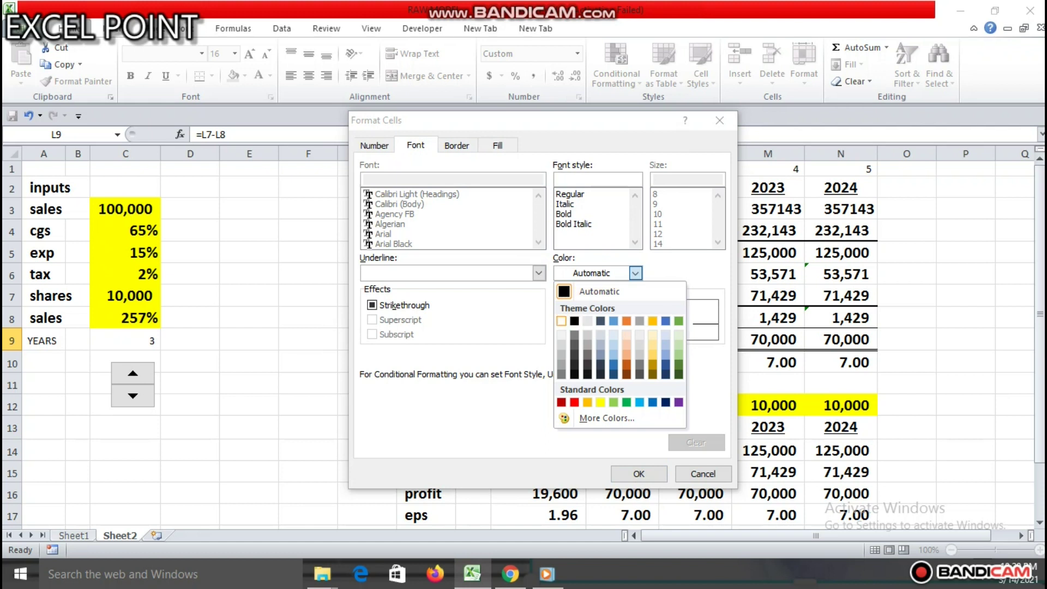
{"action": "left_click", "coordinate": [561, 320]}
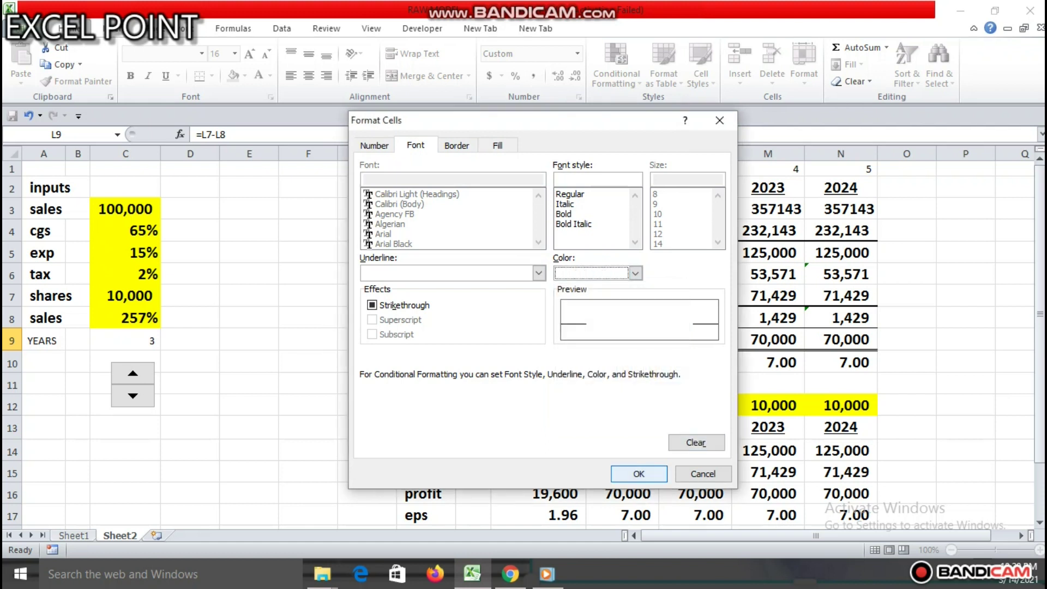
{"action": "key", "text": "Return"}
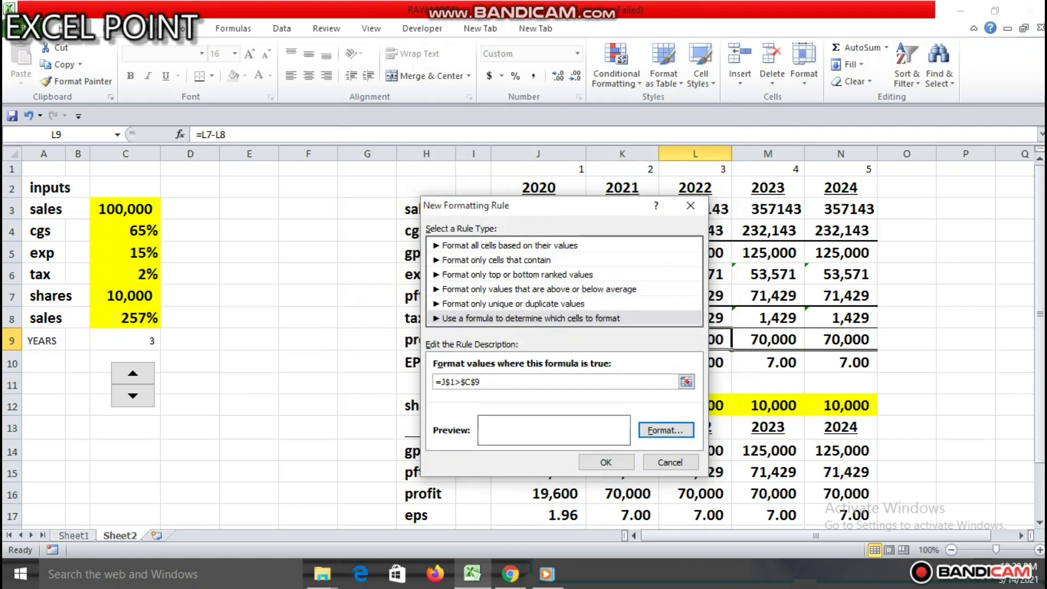
{"action": "left_click", "coordinate": [606, 462]}
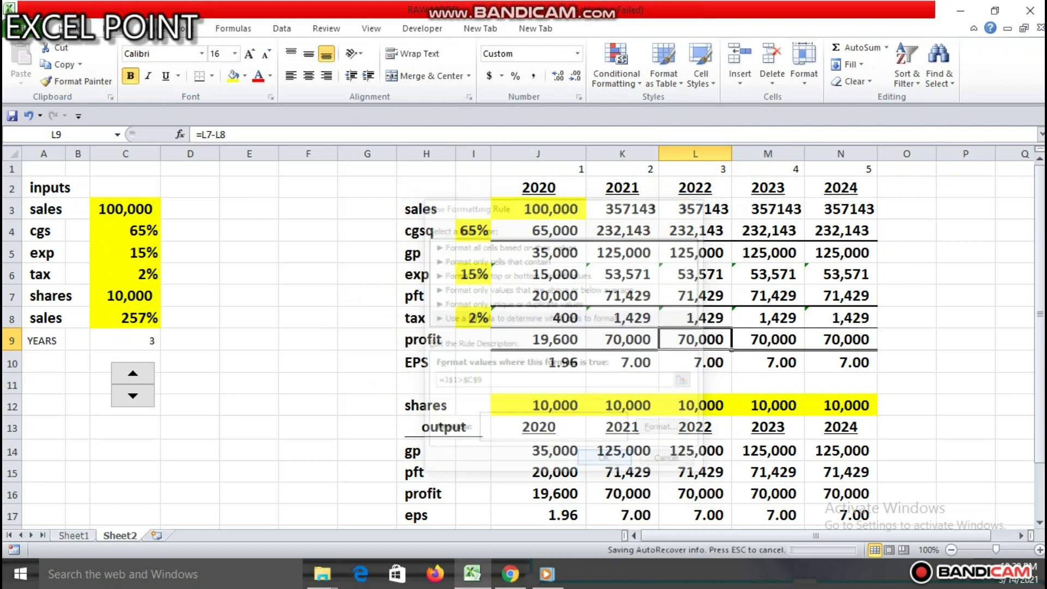
Test the year columns' conditional formatting by stepping the years value down to 1 and back up to 5.
{"action": "left_click", "coordinate": [132, 374]}
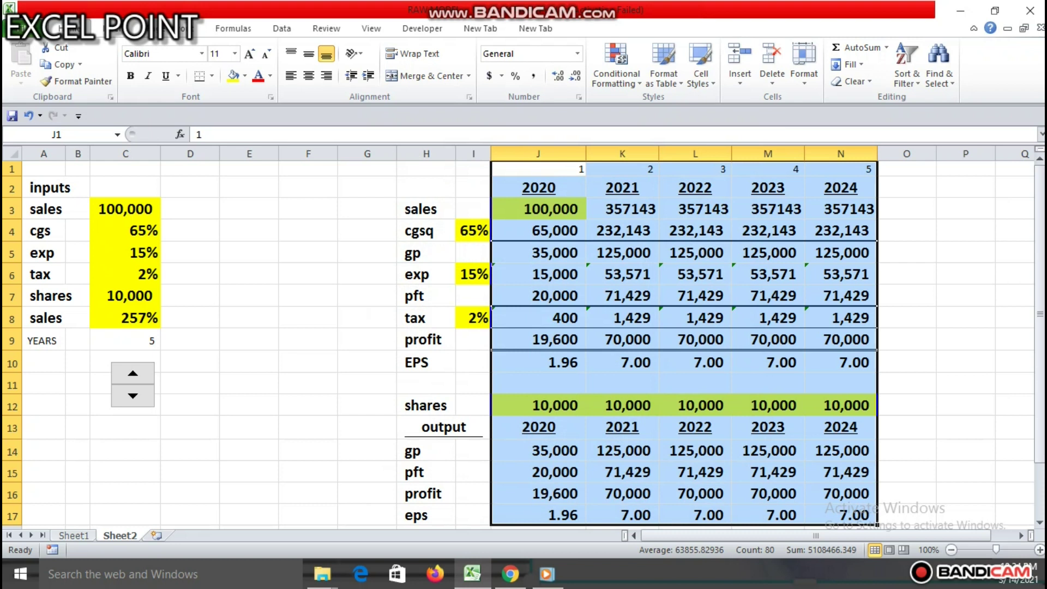
{"action": "left_click", "coordinate": [133, 395]}
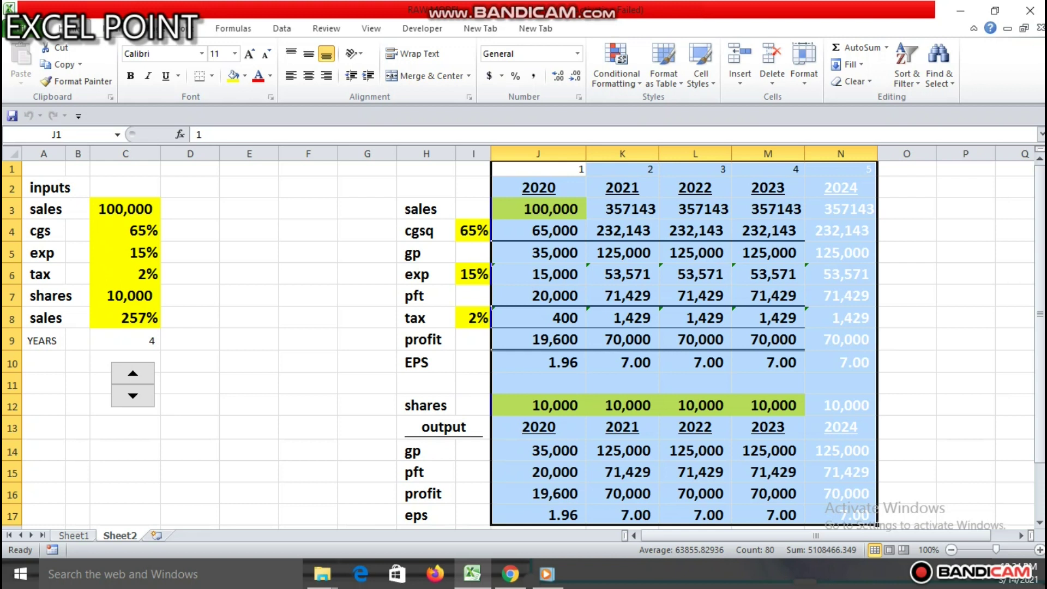
{"action": "left_click", "coordinate": [249, 383]}
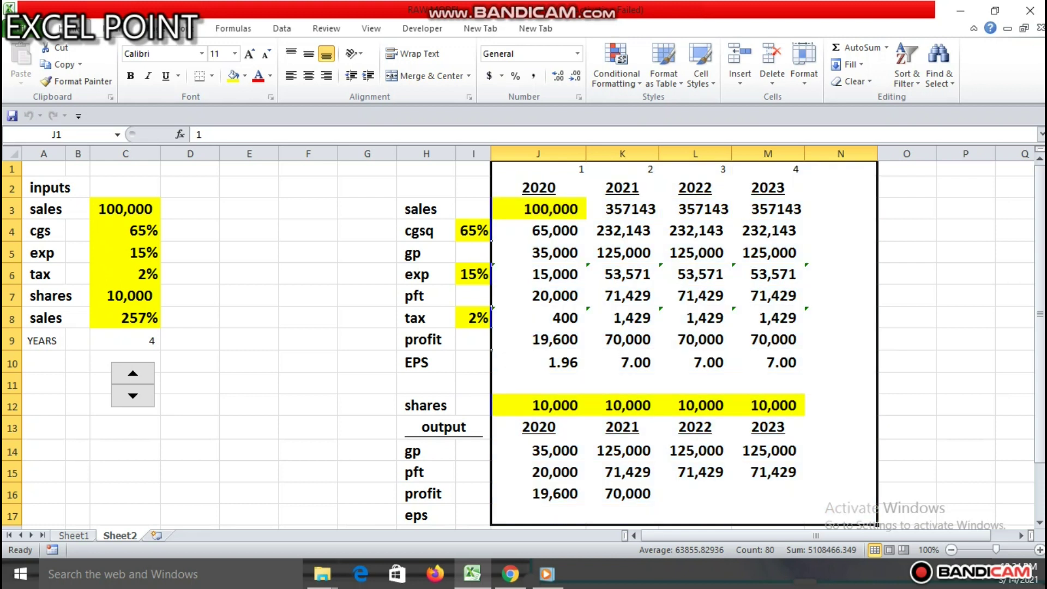
{"action": "left_click", "coordinate": [132, 396]}
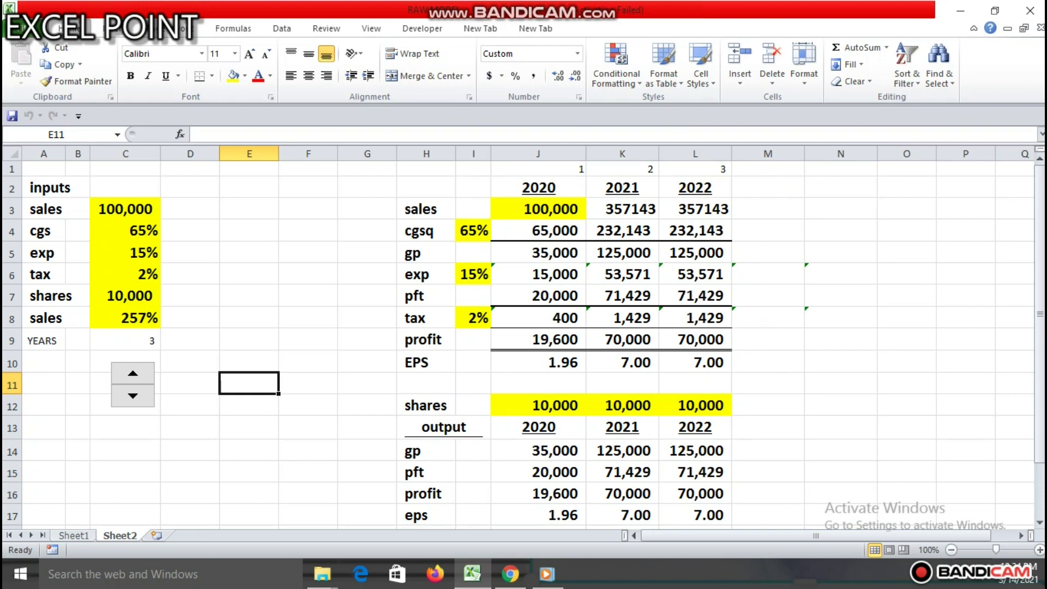
{"action": "left_click", "coordinate": [133, 396]}
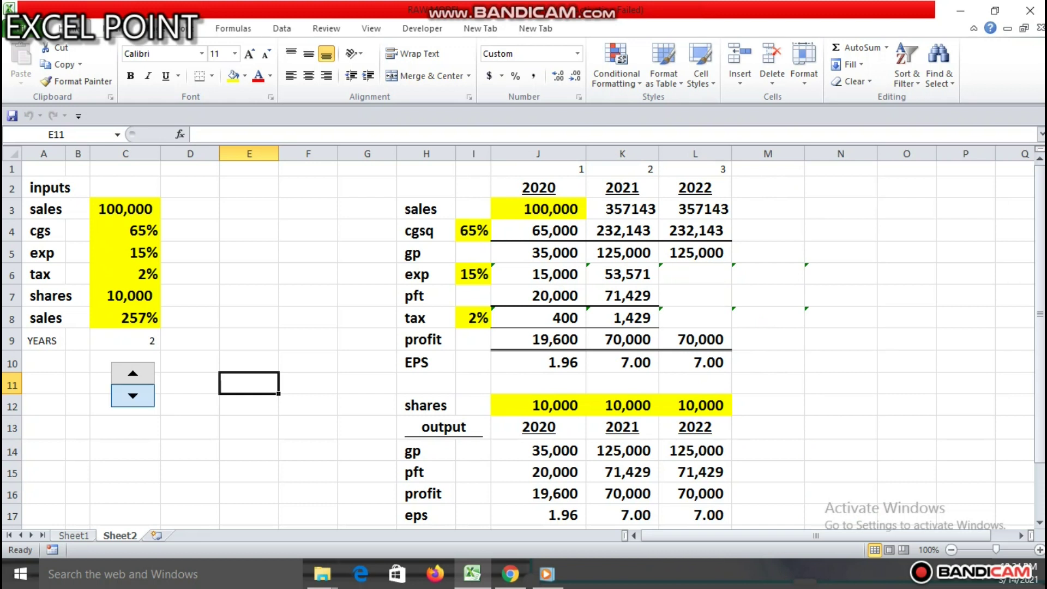
{"action": "left_click", "coordinate": [132, 395]}
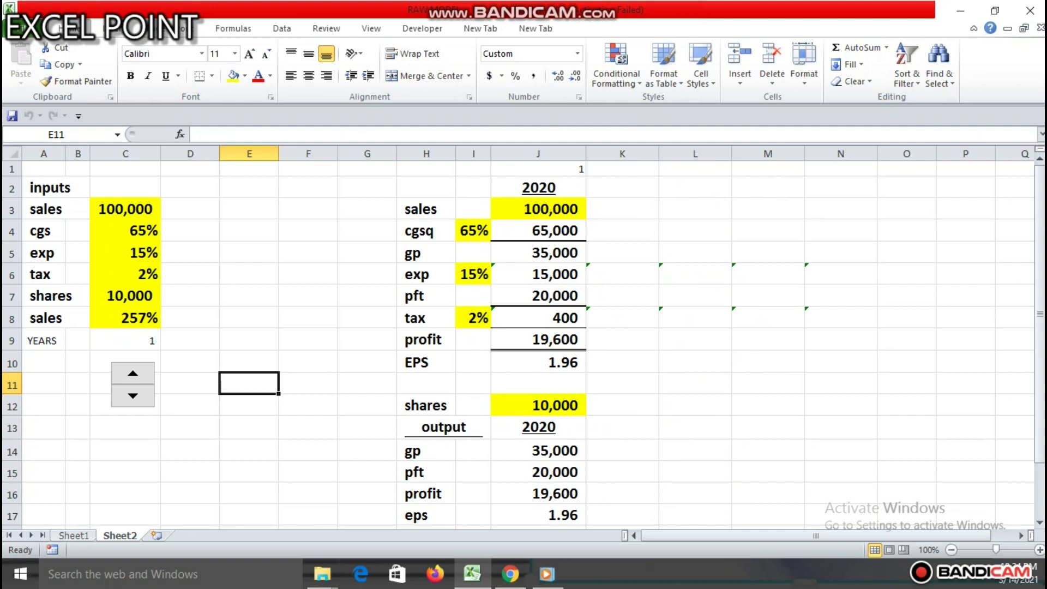
{"action": "left_click", "coordinate": [133, 374]}
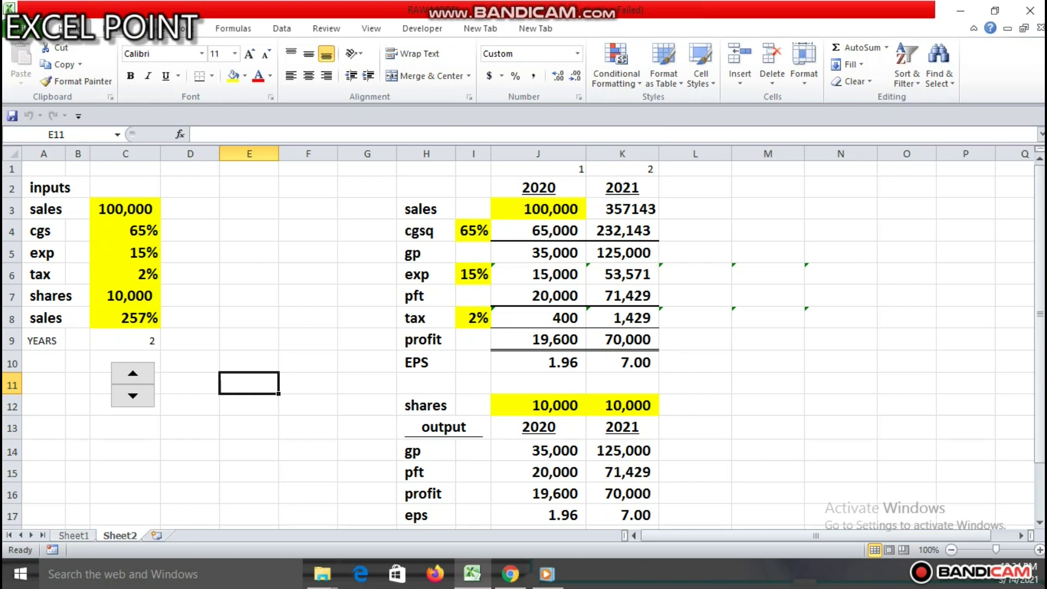
{"action": "left_click", "coordinate": [133, 373]}
{"action": "left_click", "coordinate": [133, 374]}
{"action": "left_click", "coordinate": [132, 373]}
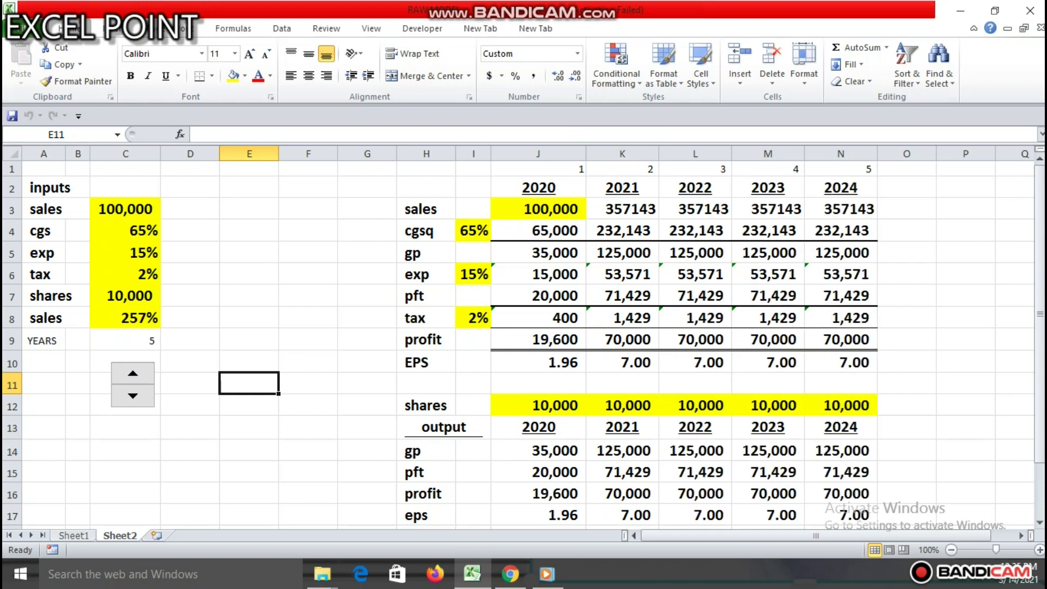